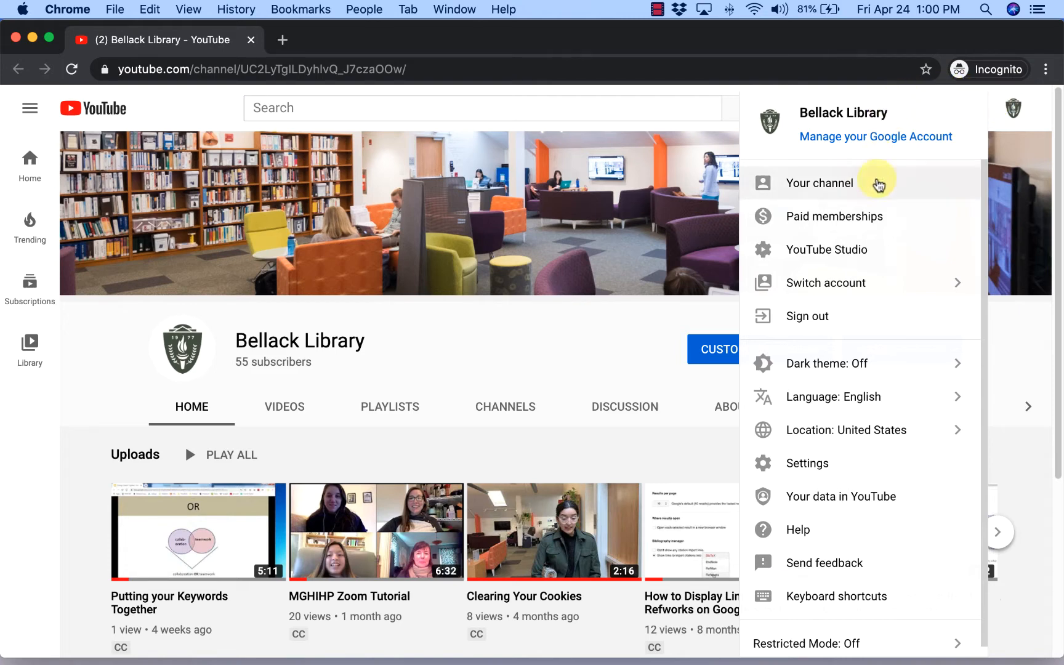
pyautogui.click(870, 249)
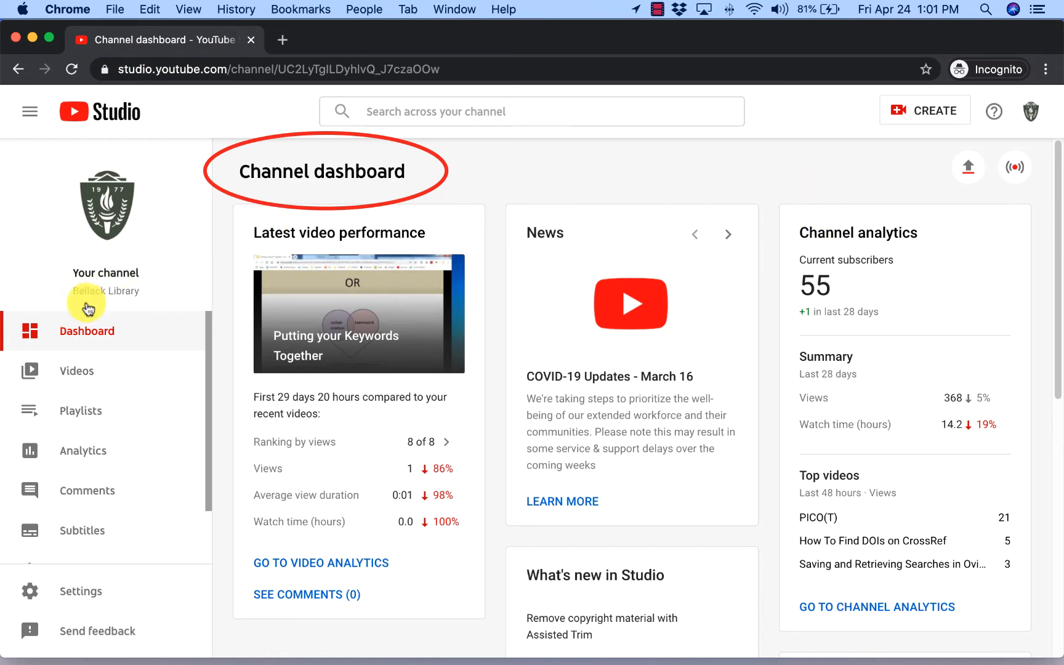
pyautogui.click(81, 375)
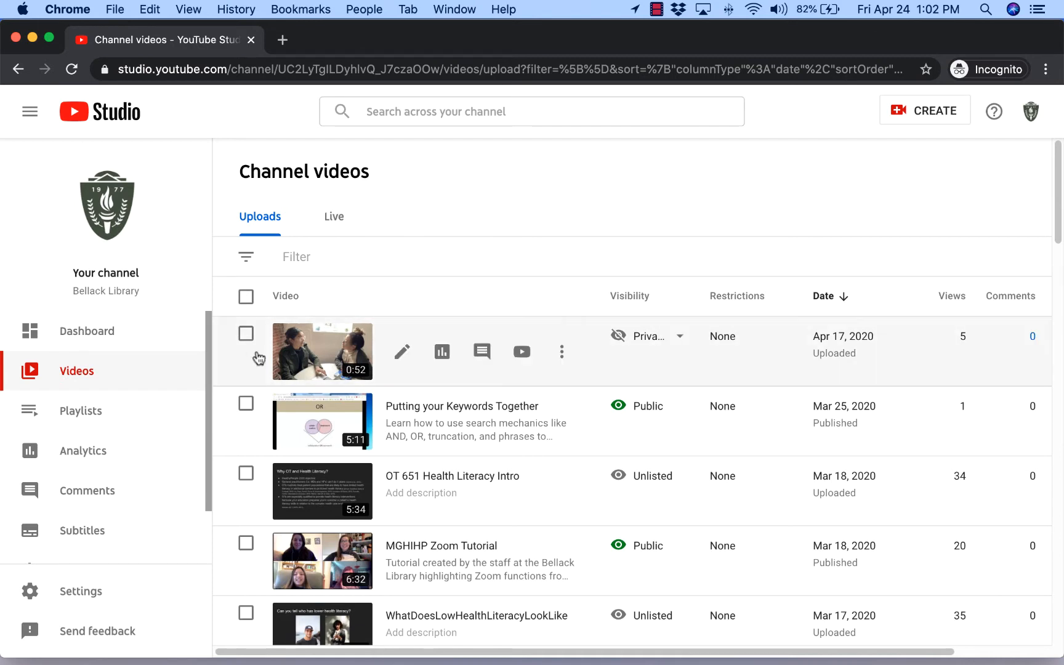
pyautogui.click(529, 373)
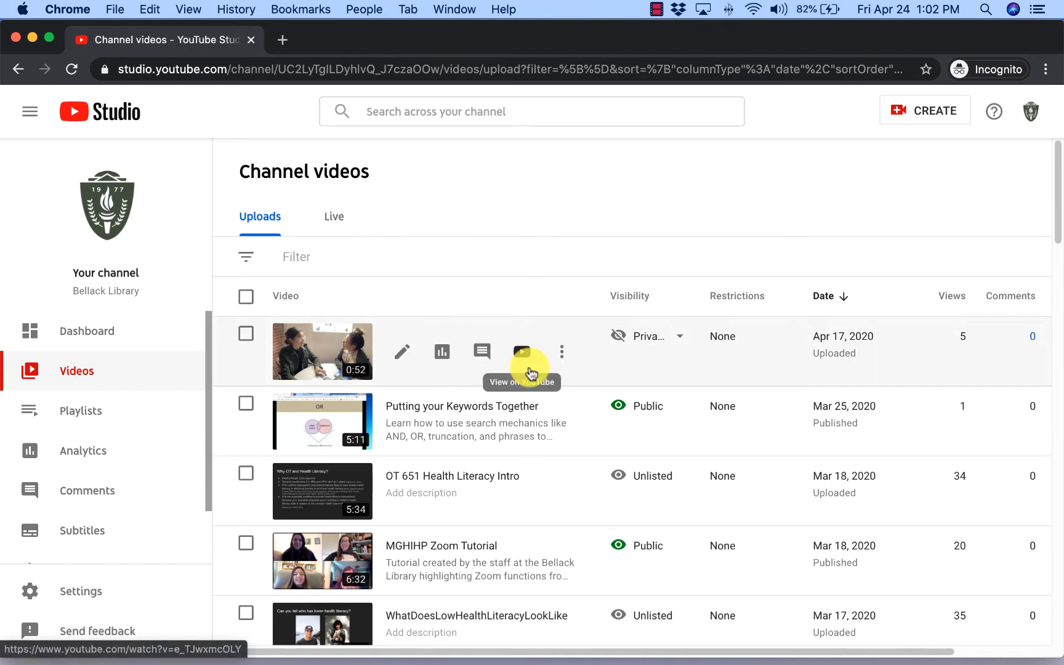
pyautogui.click(404, 356)
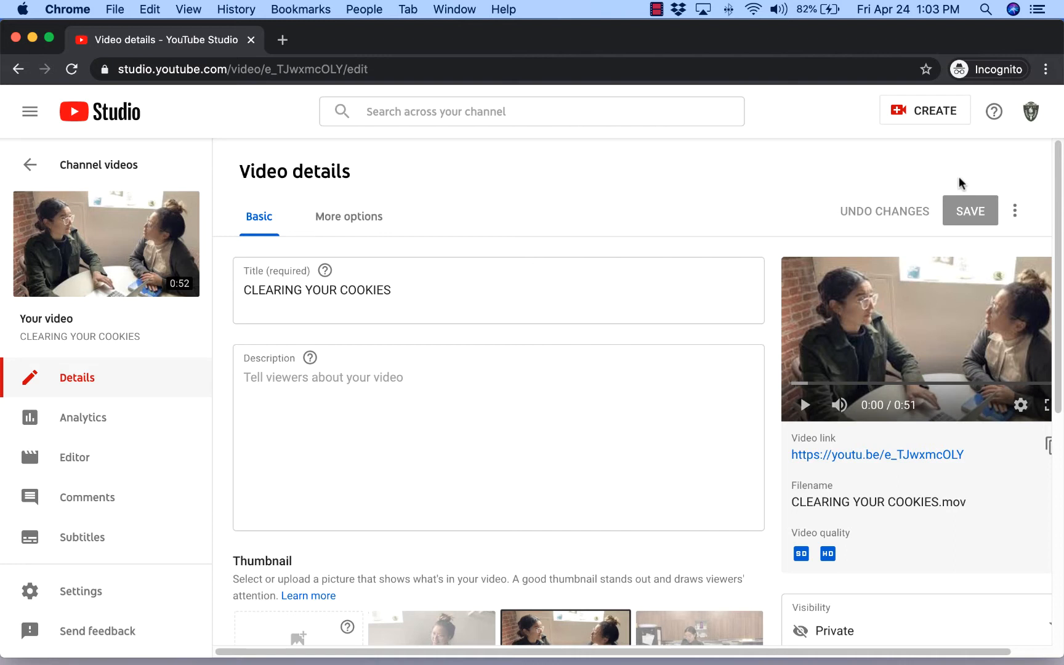
# Step: Look over the video's basic details and open its subtitles page from the advanced language and CC settings
pyautogui.scroll(-3, 698, 440)
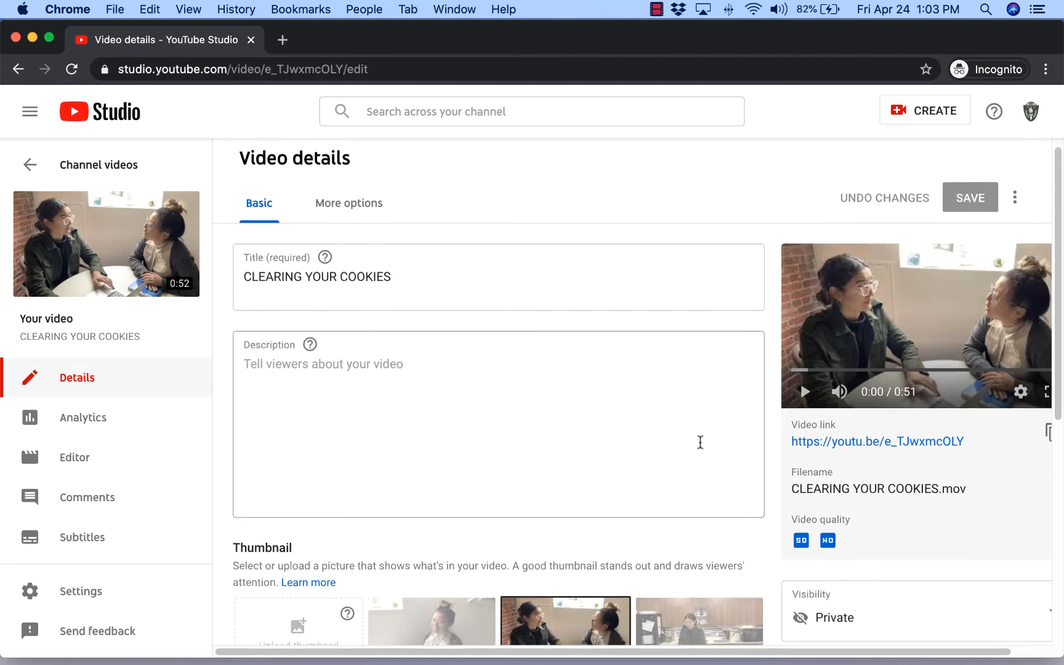
pyautogui.scroll(-5, 487, 557)
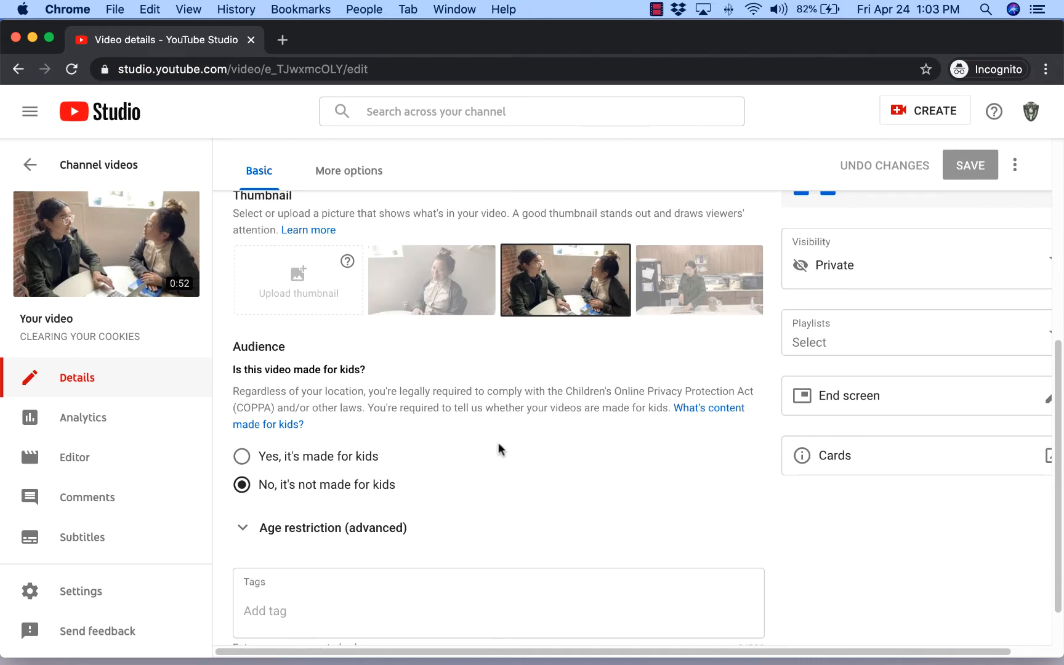
pyautogui.scroll(-1, 499, 447)
pyautogui.scroll(4, 499, 447)
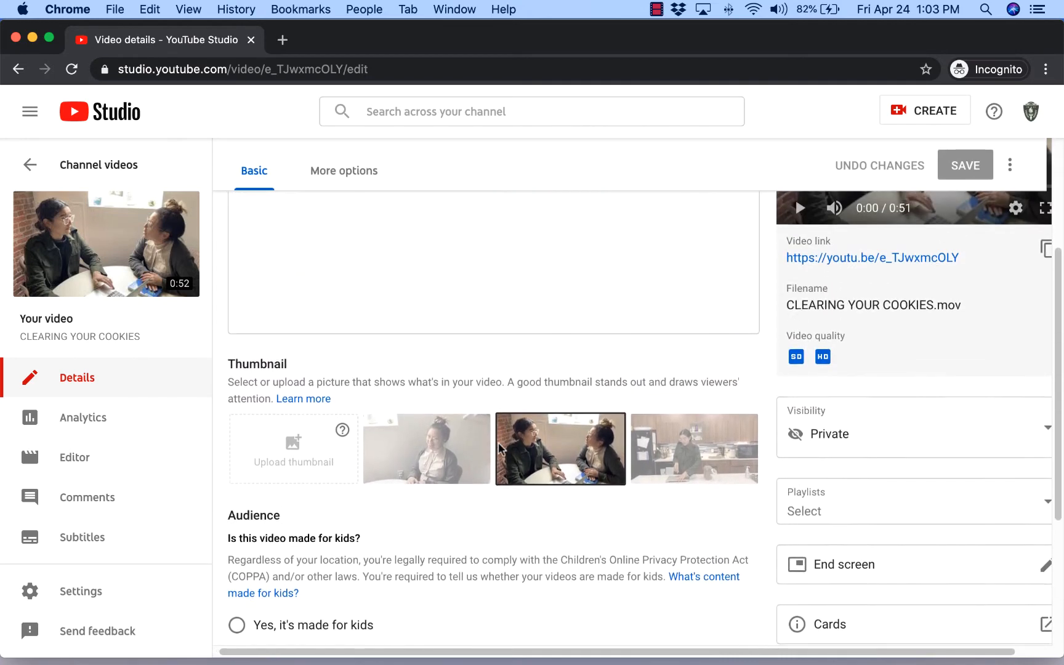
pyautogui.scroll(4, 498, 443)
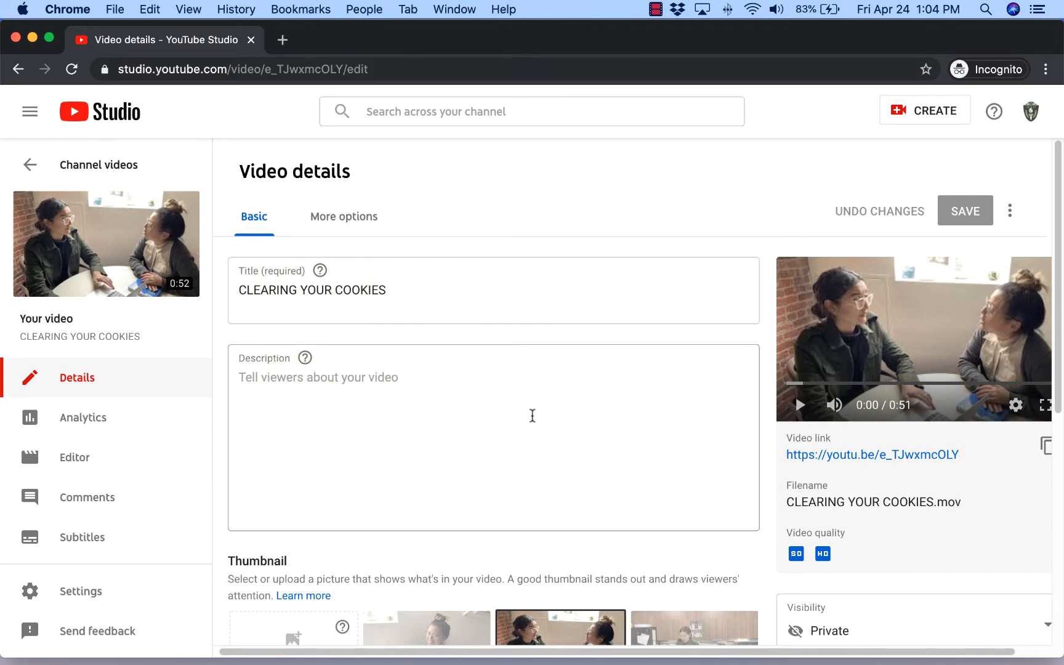
pyautogui.click(363, 215)
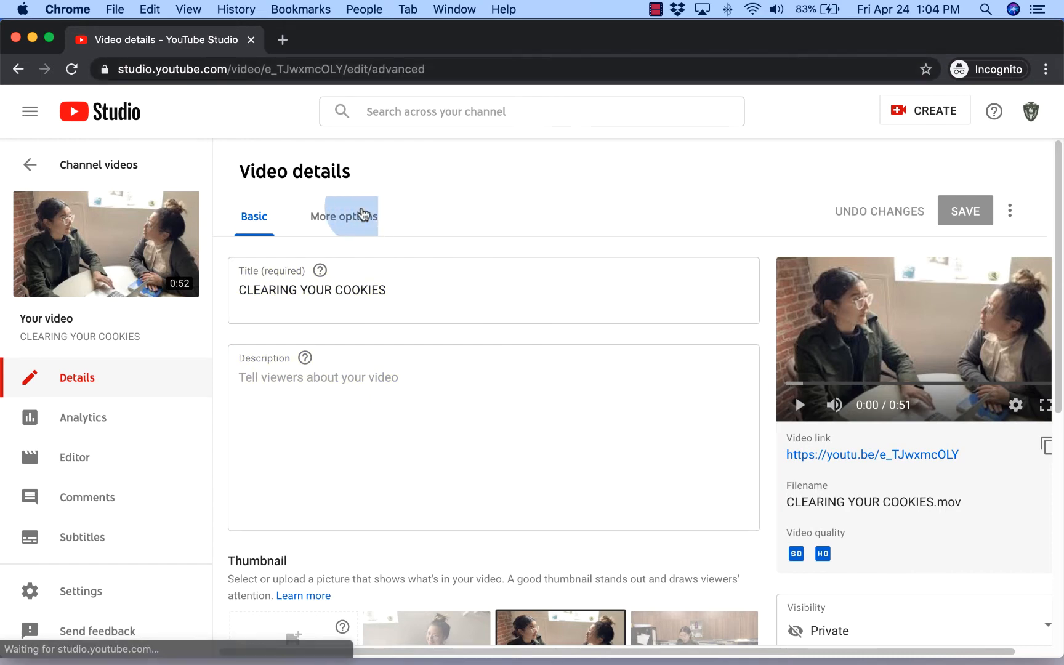
pyautogui.scroll(-5, 511, 446)
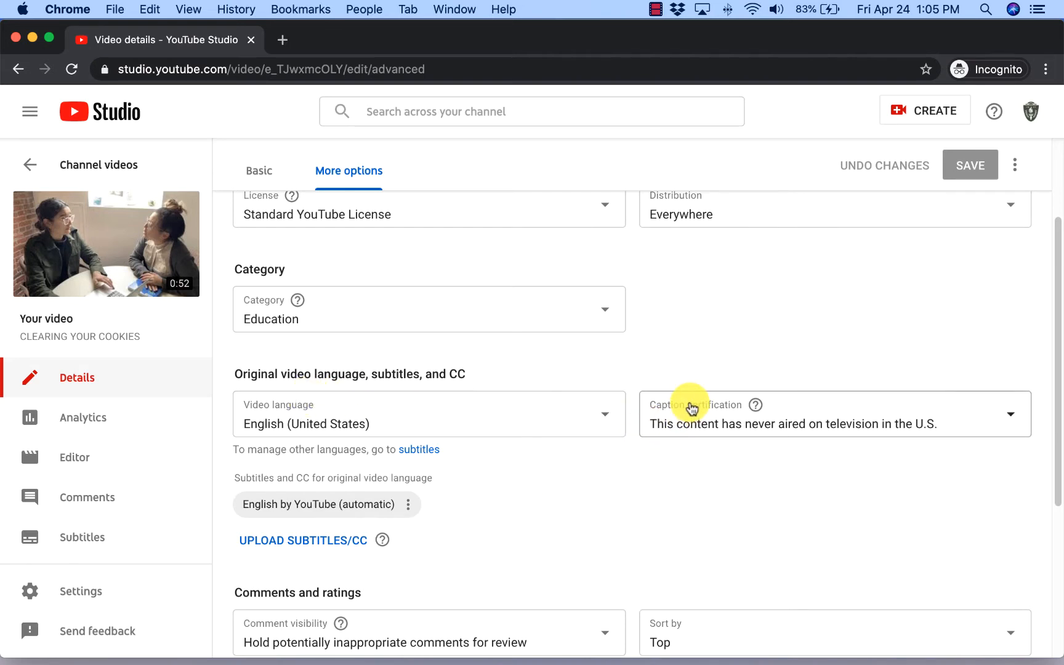
pyautogui.click(422, 455)
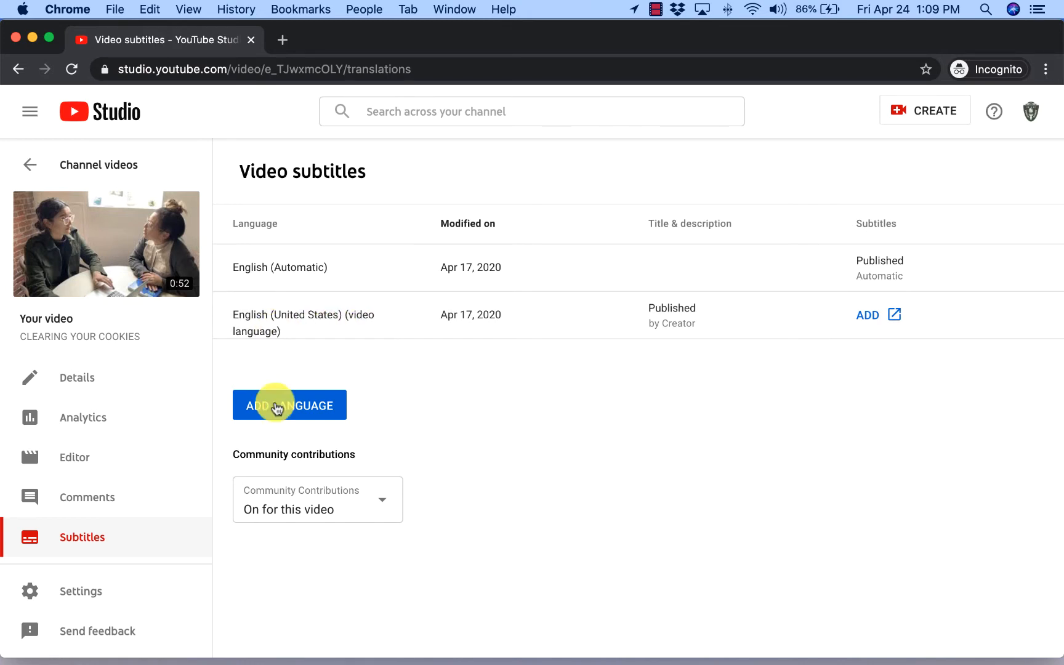
# Step: Browse the languages available for adding subtitles and close the list without choosing one
pyautogui.click(277, 409)
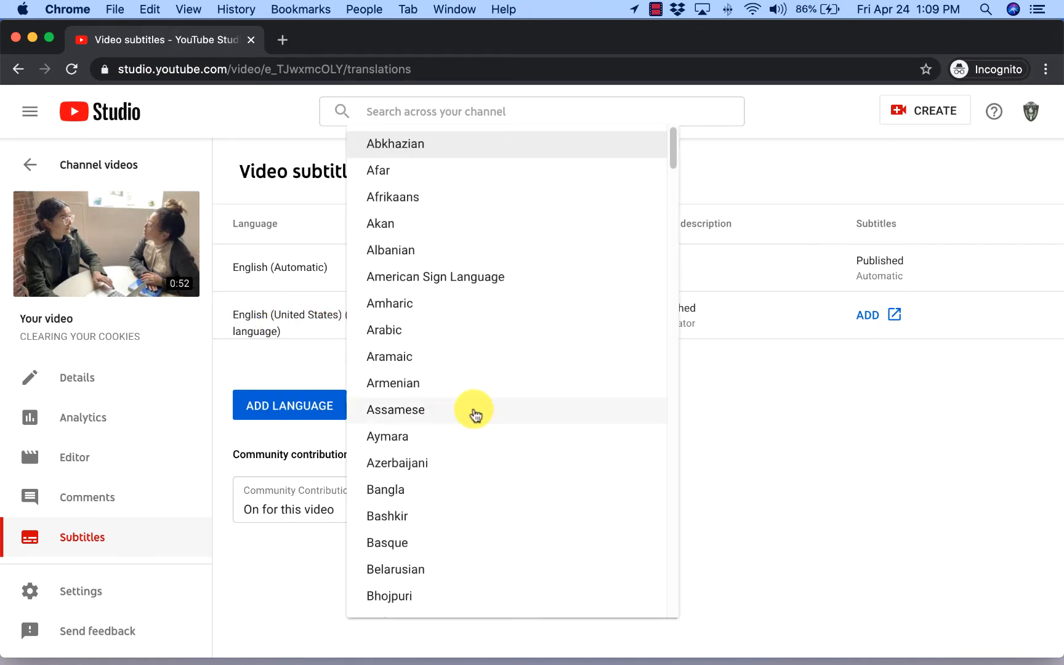
pyautogui.scroll(-5, 473, 413)
pyautogui.scroll(-2, 474, 414)
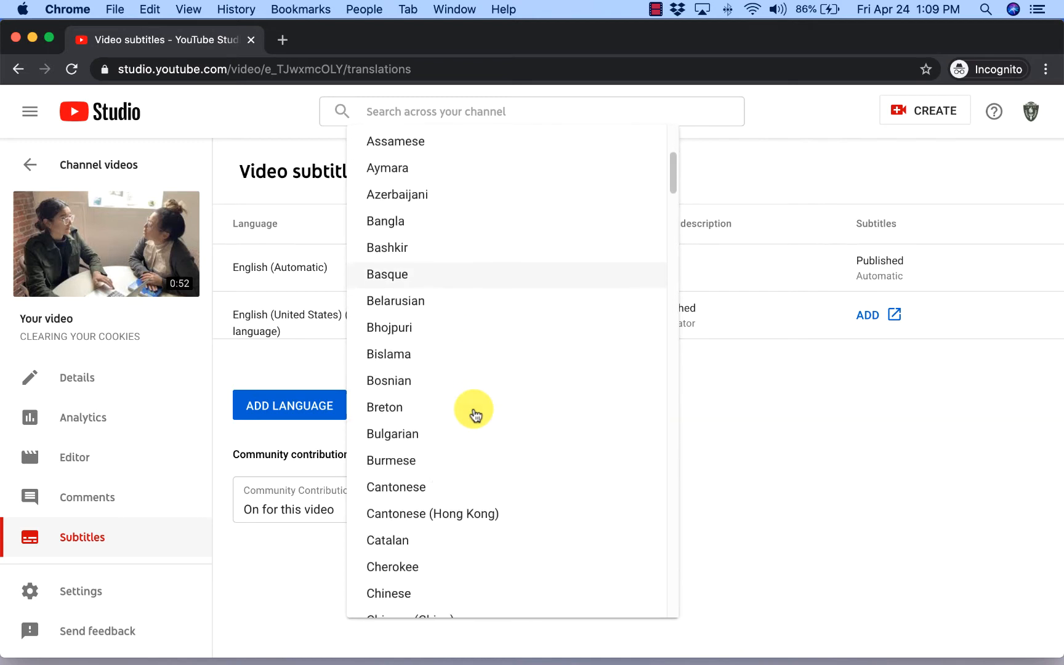
pyautogui.scroll(4, 474, 414)
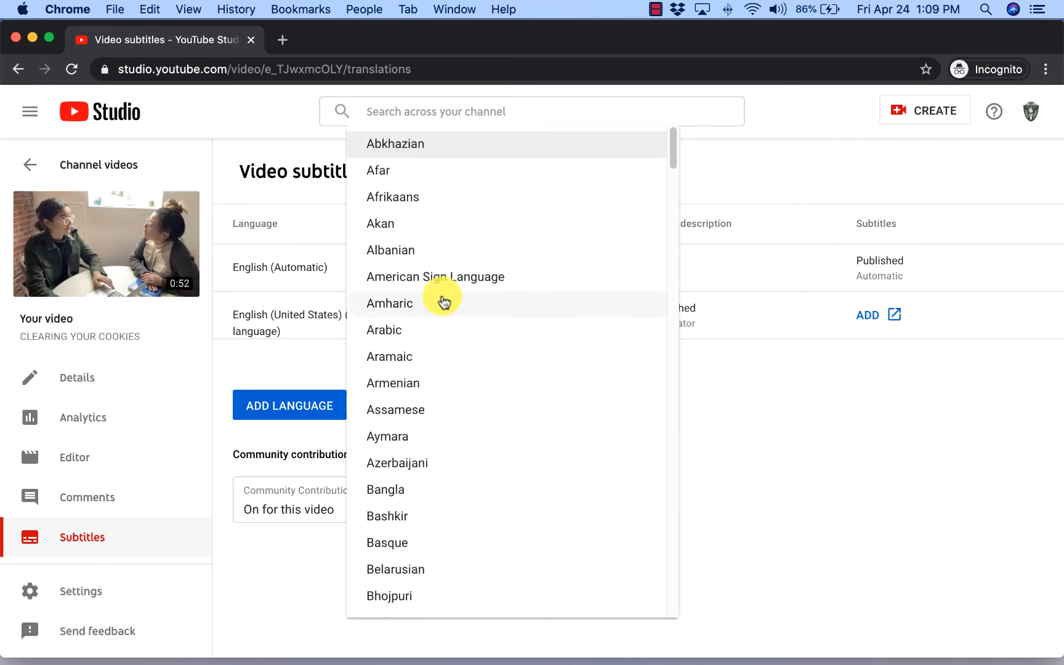
pyautogui.click(259, 358)
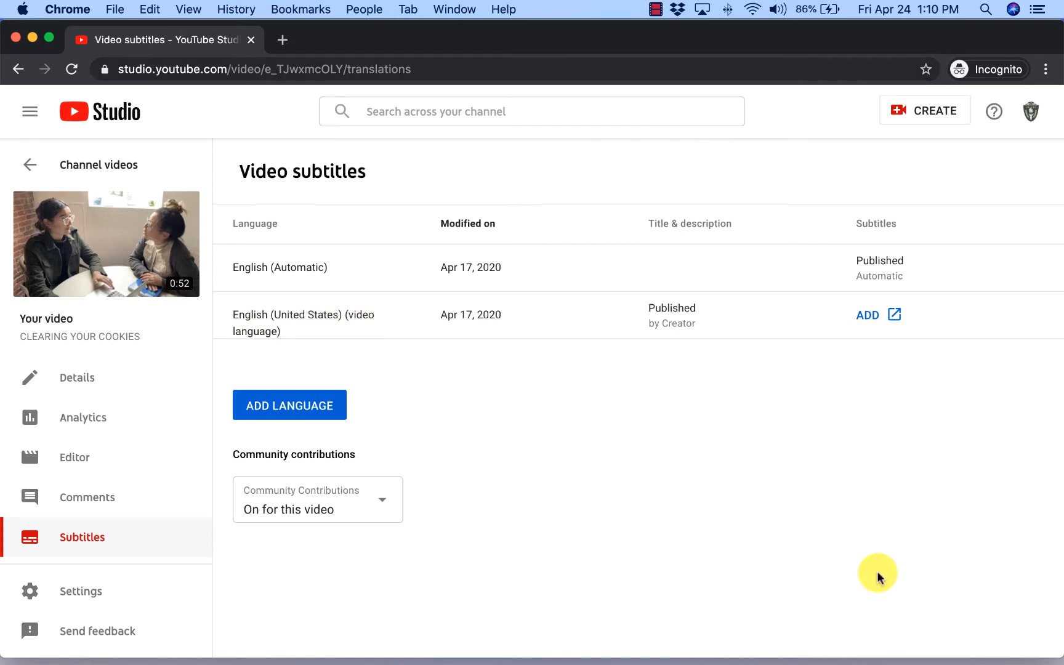
# Step: Open the English (Automatic) subtitles in Classic Studio and start editing them
pyautogui.moveTo(837, 267)
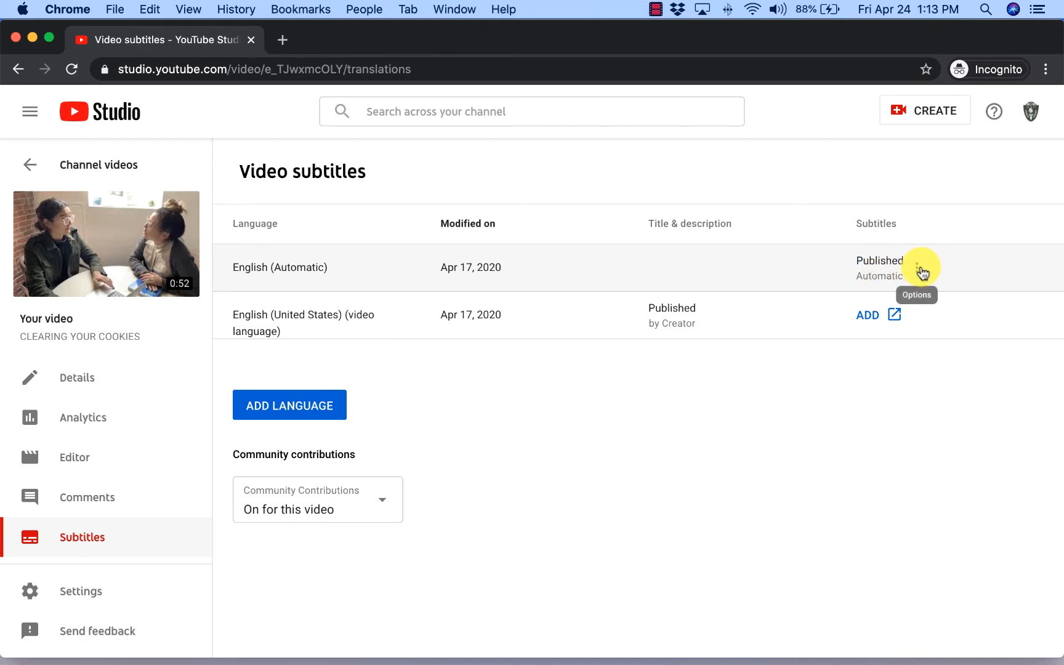
pyautogui.click(919, 268)
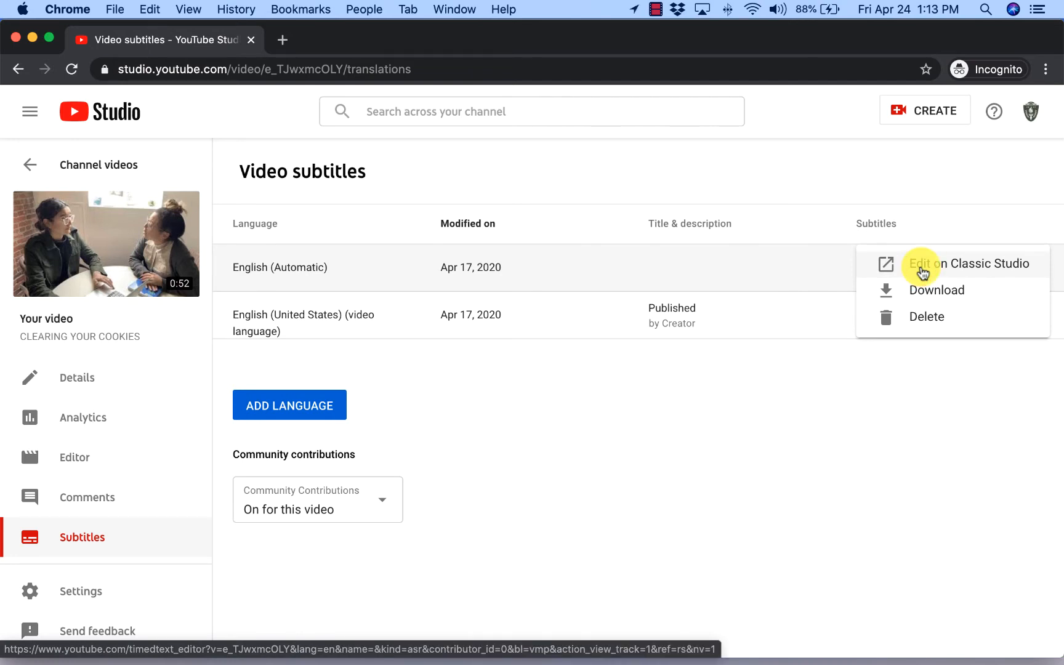
pyautogui.click(923, 266)
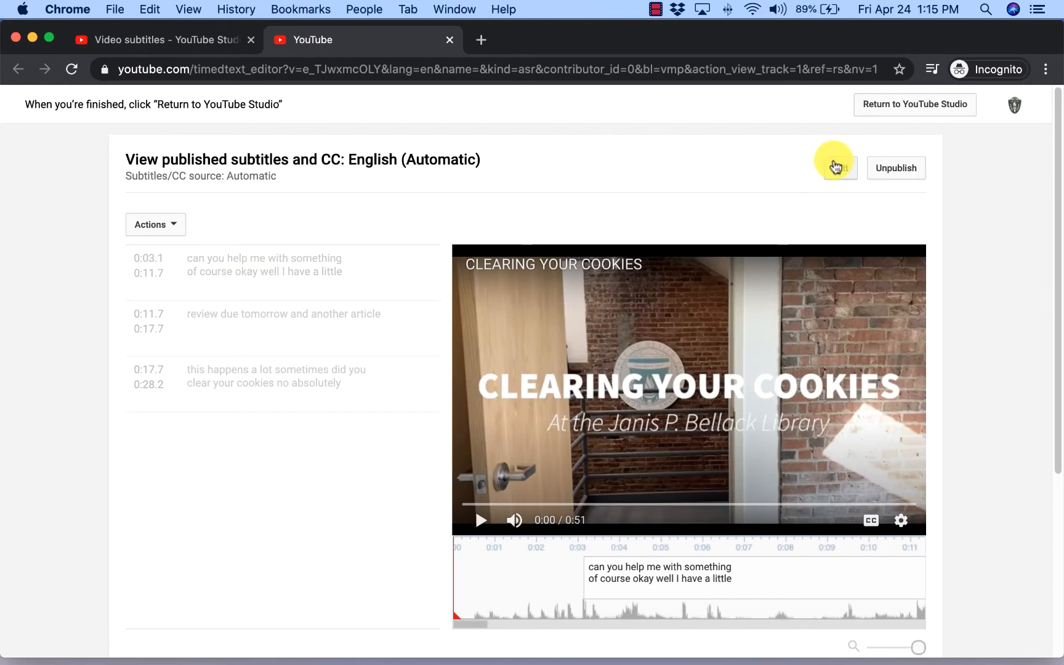
pyautogui.click(836, 166)
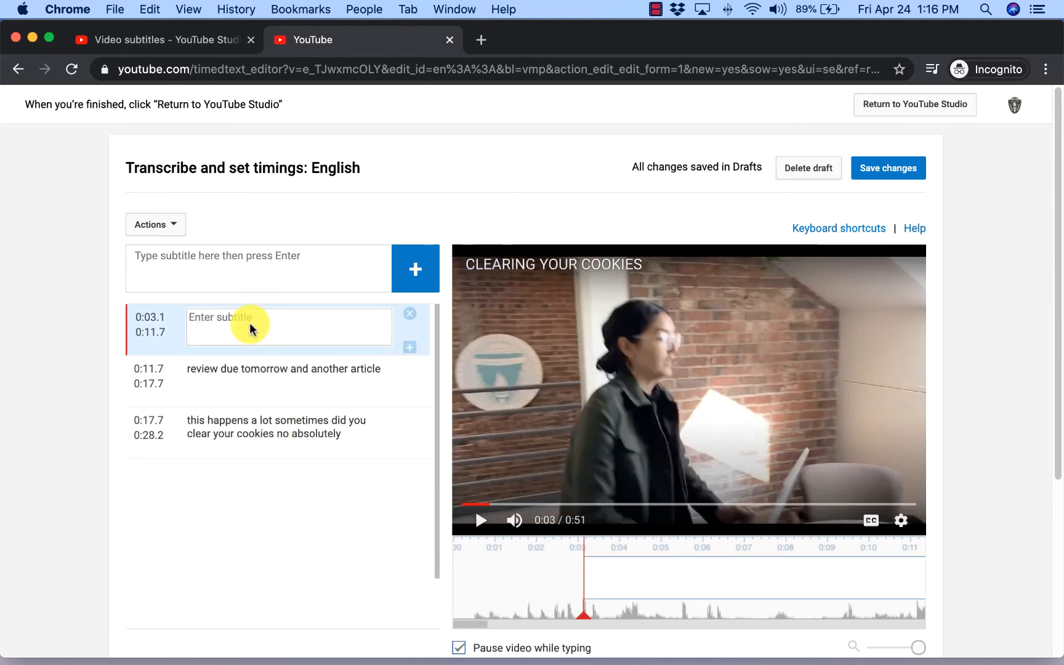
# Step: Replace the text of the subtitle starting at 0:11.7 with "Test"
pyautogui.click(246, 367)
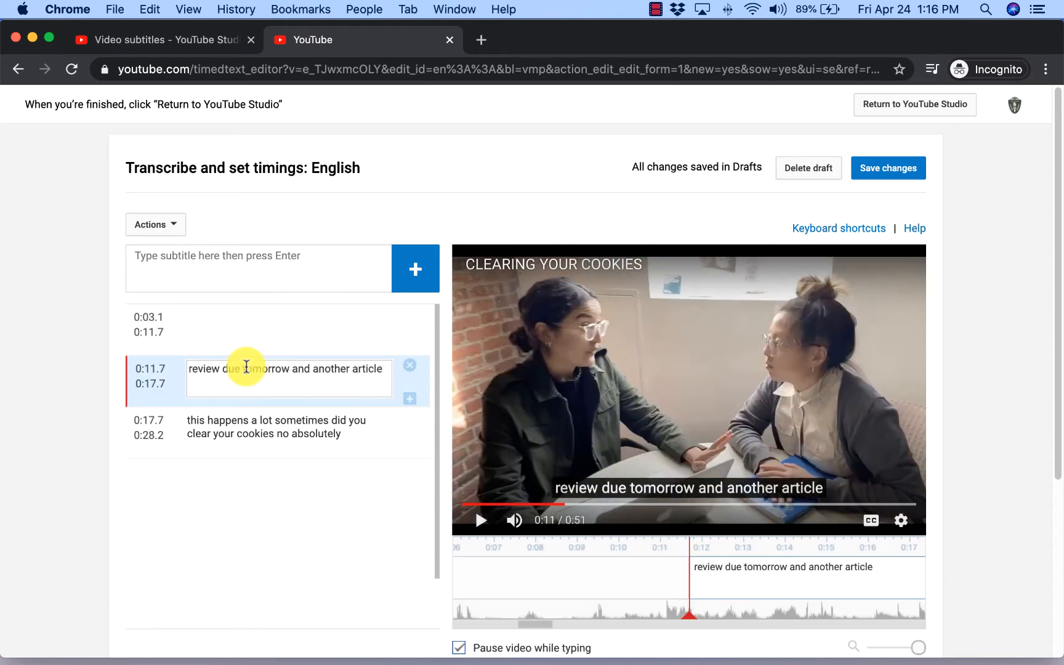
pyautogui.click(244, 317)
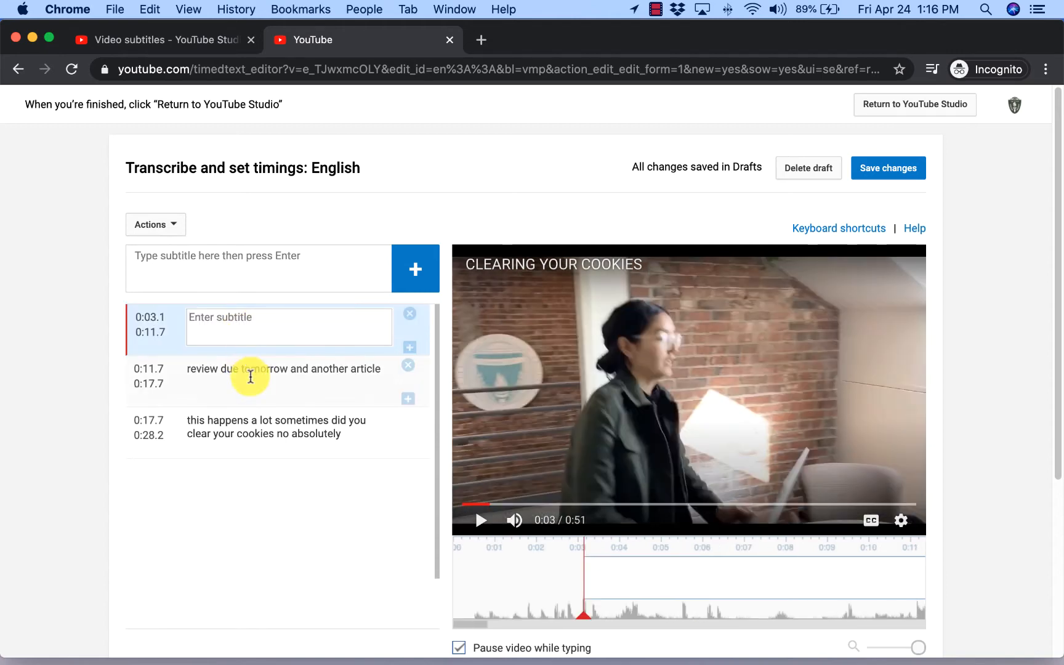
pyautogui.click(251, 377)
pyautogui.moveTo(329, 368); pyautogui.dragTo(276, 370)
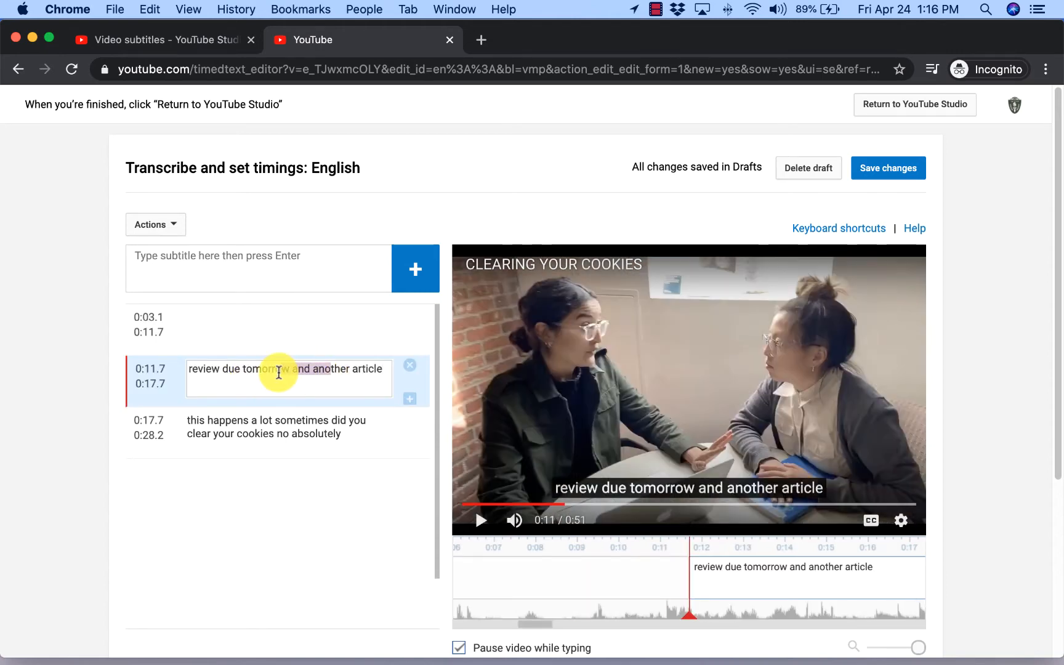
pyautogui.press('BackSpace')
pyautogui.press('BackSpace')
pyautogui.press('BackSpace')
pyautogui.moveTo(375, 372); pyautogui.dragTo(151, 339)
pyautogui.press('BackSpace')
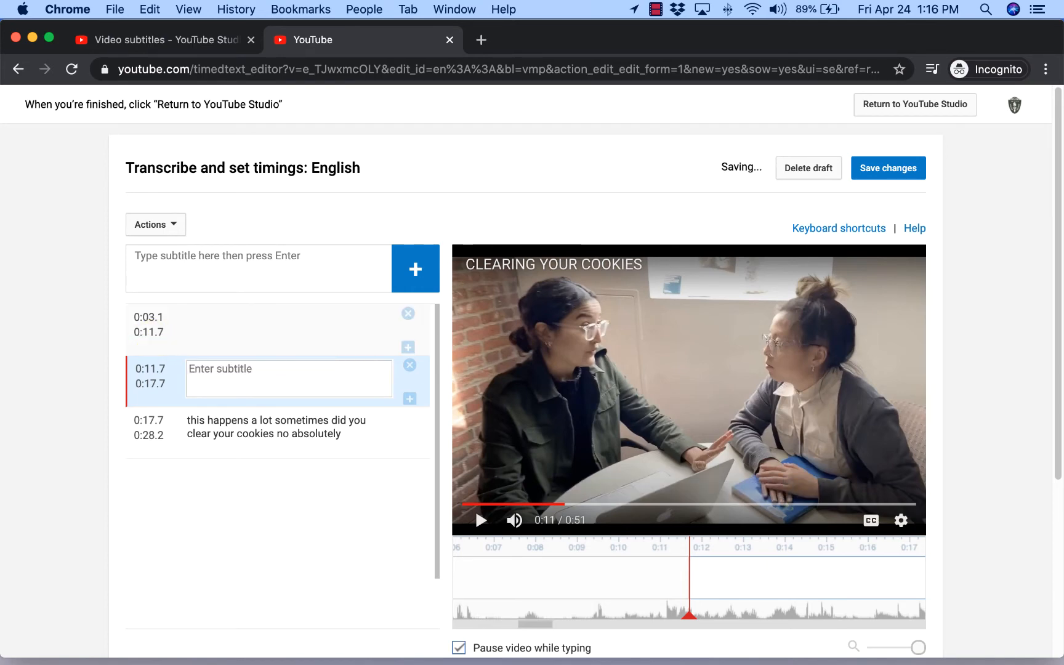
pyautogui.write('Test')
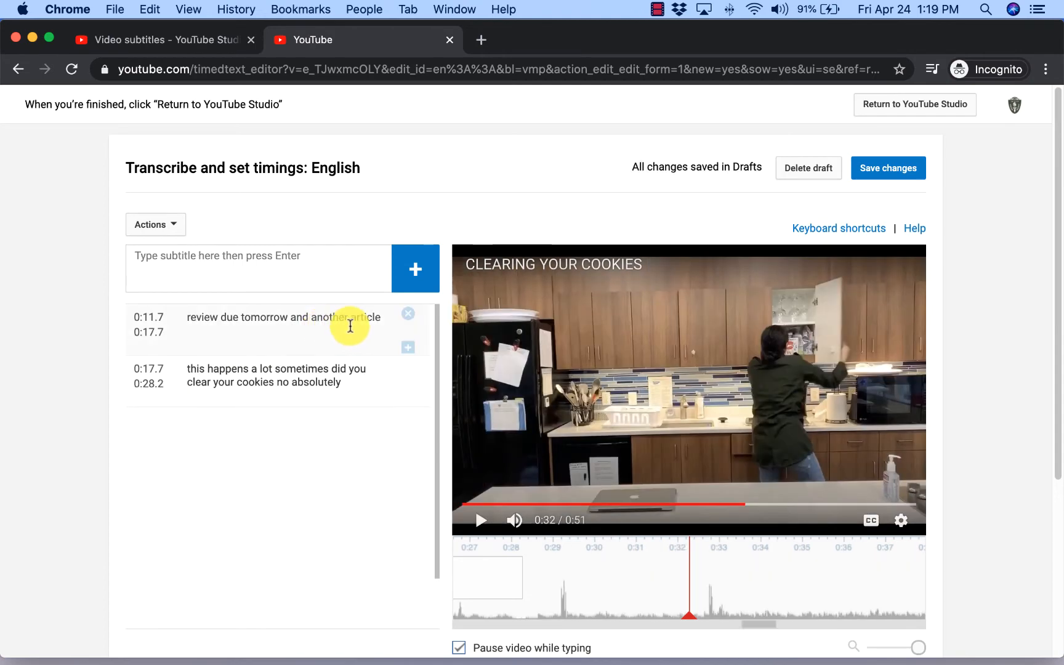
# Step: Delete the subtitle line starting at 0:11.7 and insert a blank line after the one starting at 0:17.7
pyautogui.click(409, 315)
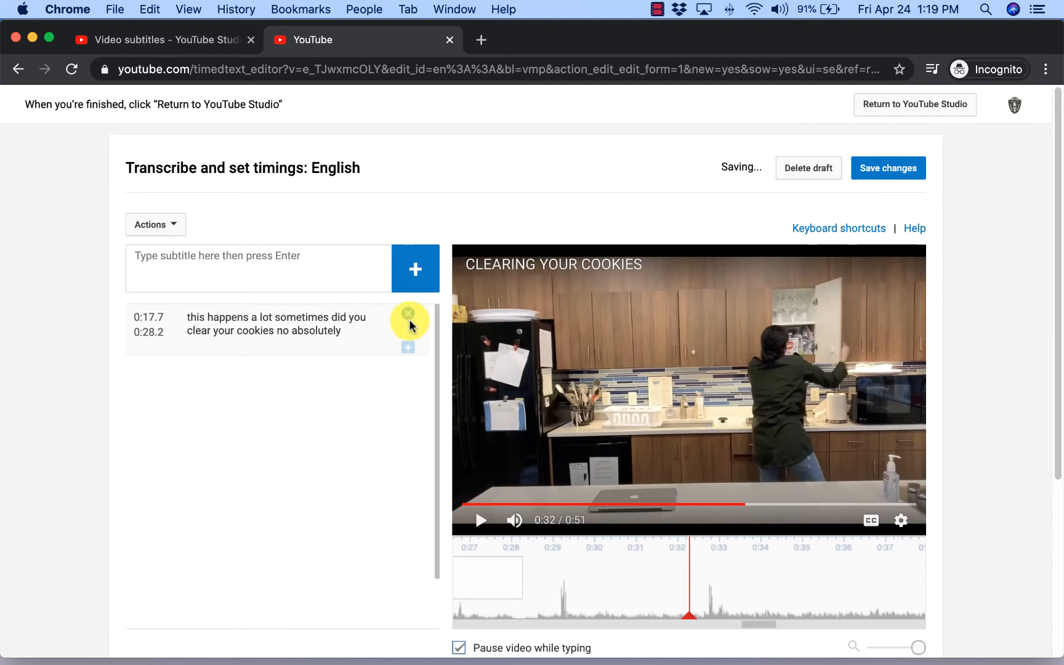
pyautogui.click(408, 348)
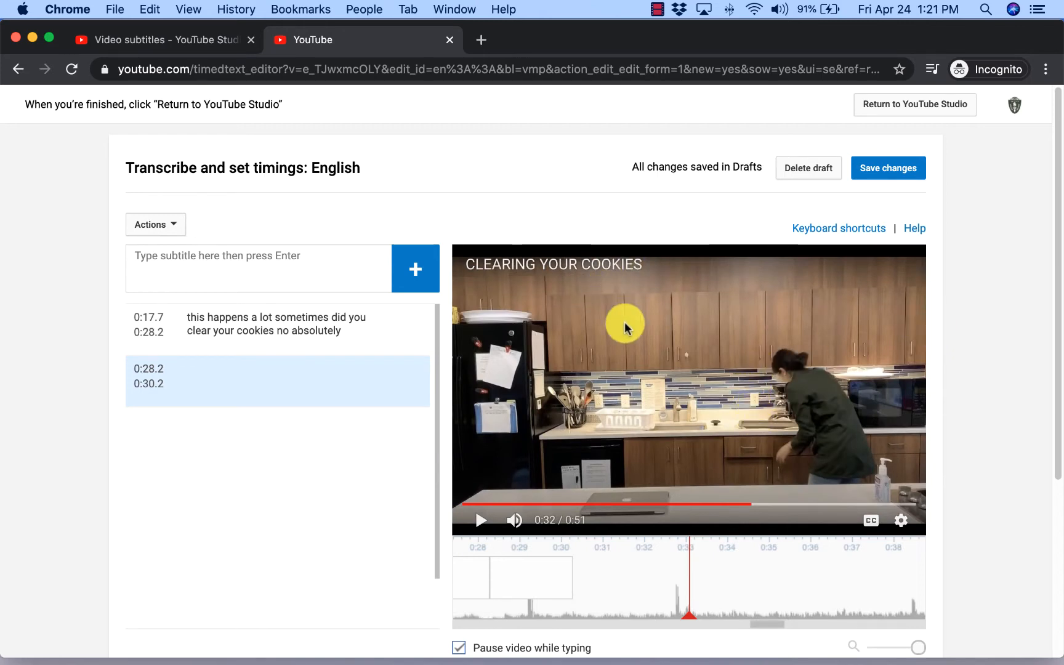
# Step: Move playback to about 0:30 and add a new subtitle there reading "Type subtitle here"
pyautogui.moveTo(751, 504)
pyautogui.mouseDown()
pyautogui.moveTo(685, 506)
pyautogui.moveTo(735, 506)
pyautogui.mouseUp()
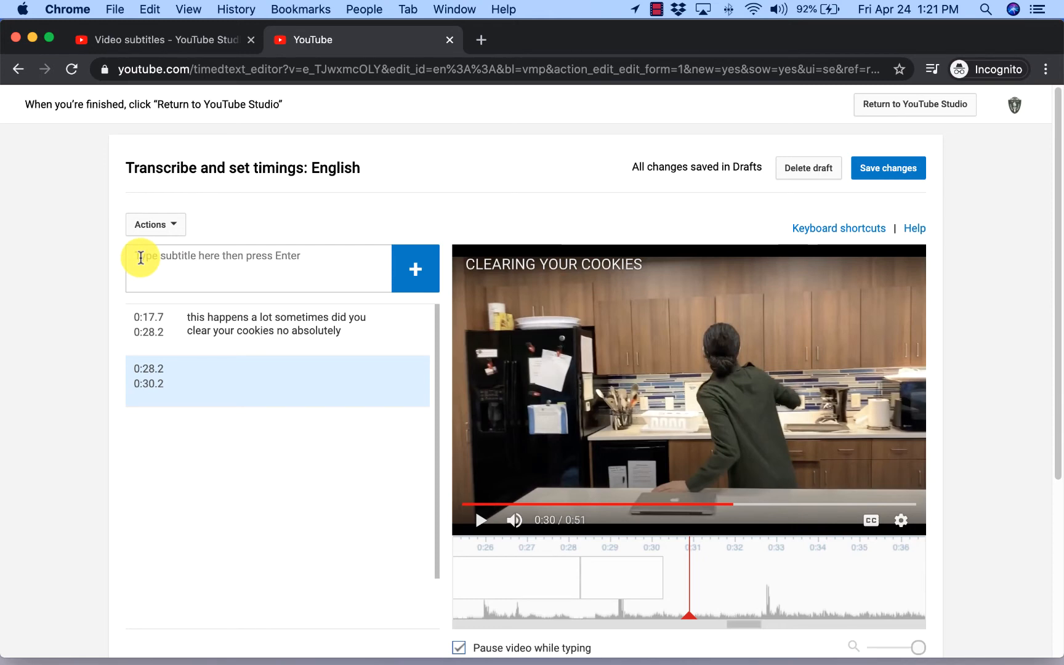
pyautogui.click(140, 258)
pyautogui.write('Typ')
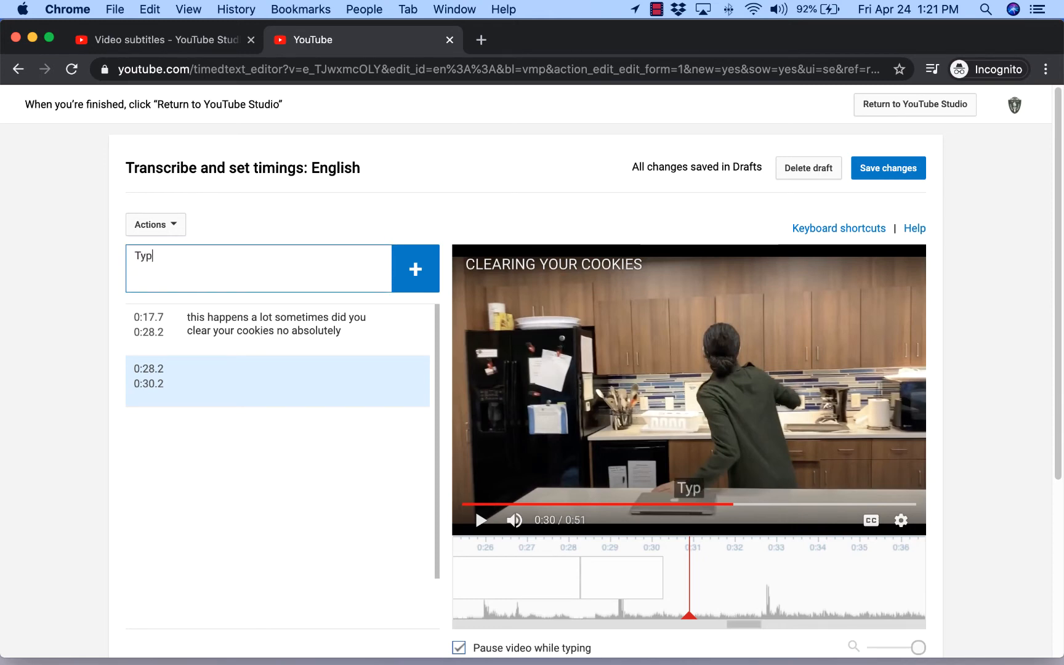
pyautogui.write('e subtitle here')
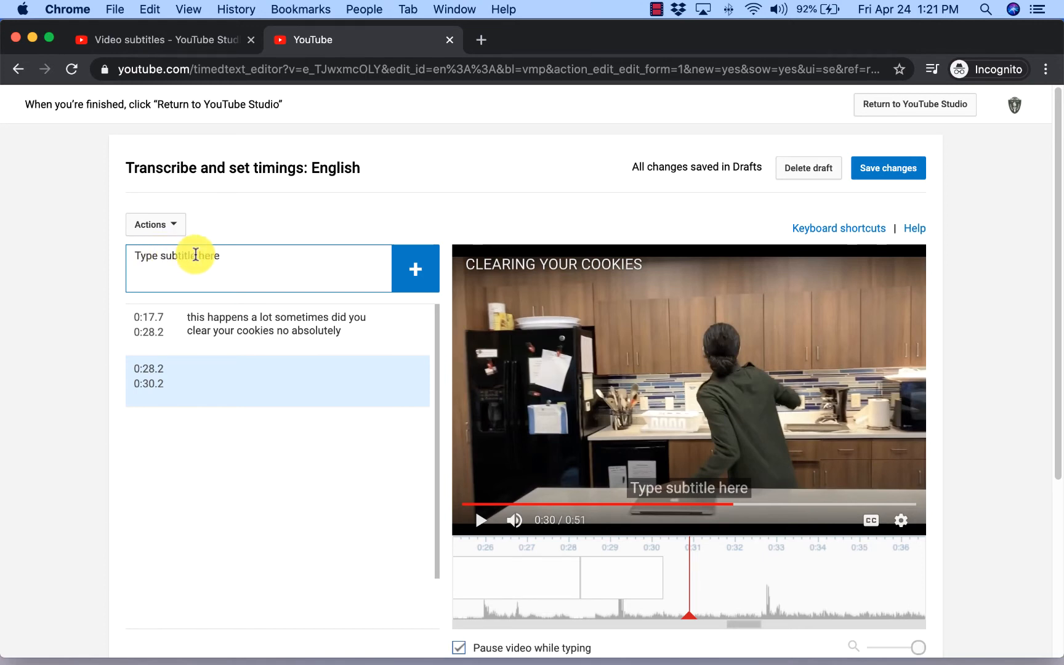
pyautogui.click(417, 273)
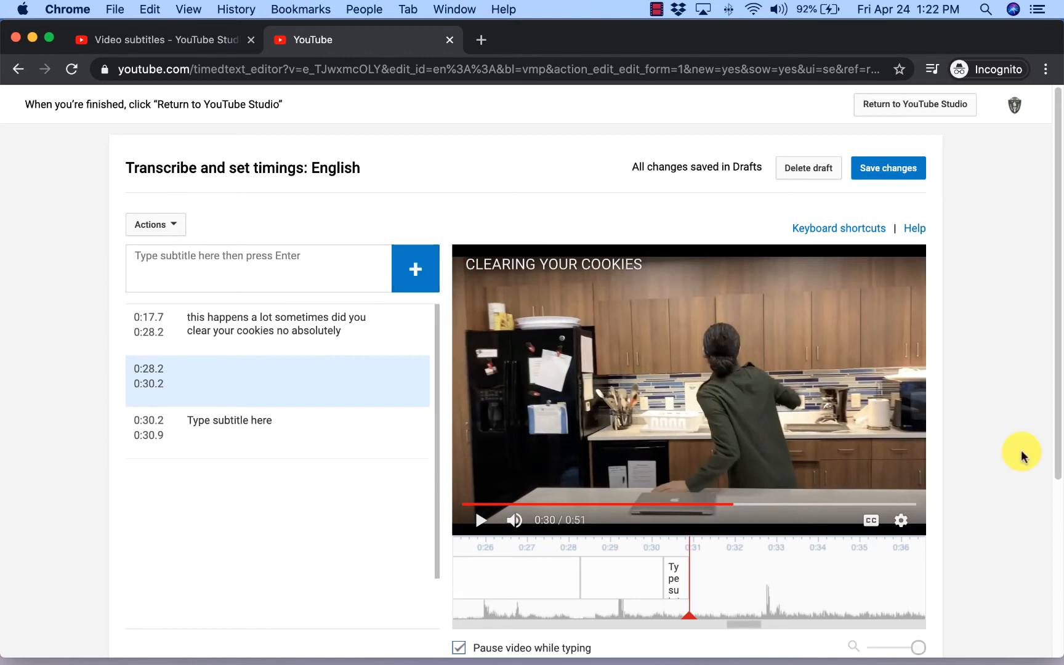
# Step: Play the video briefly from about 0:32, pause it, and scrub the subtitle timeline back to about 0:05
pyautogui.scroll(-3, 1021, 456)
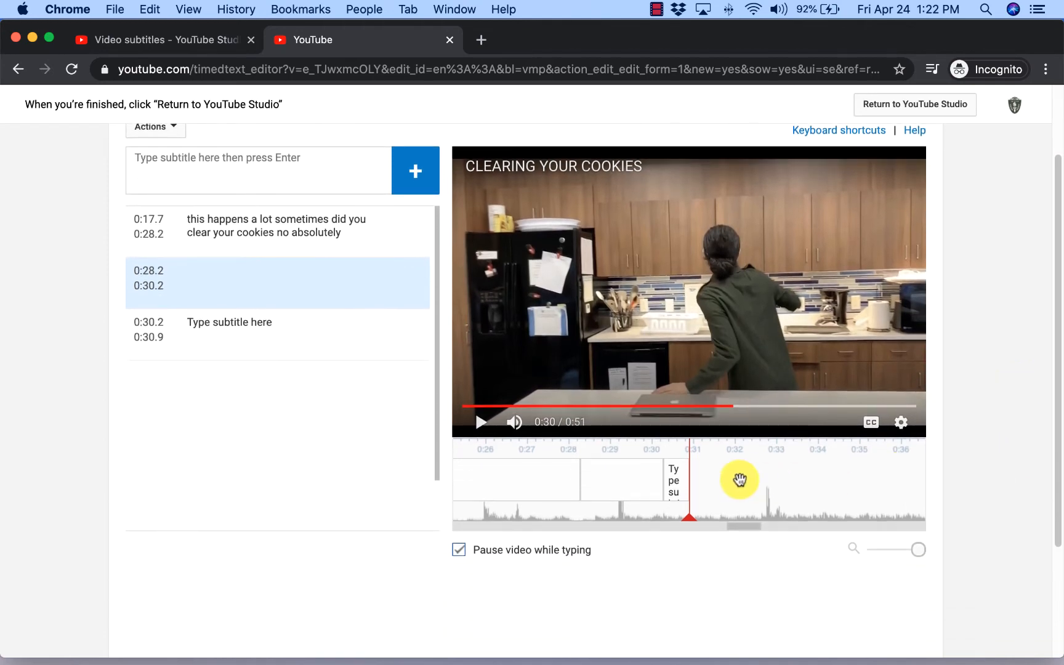
pyautogui.click(681, 483)
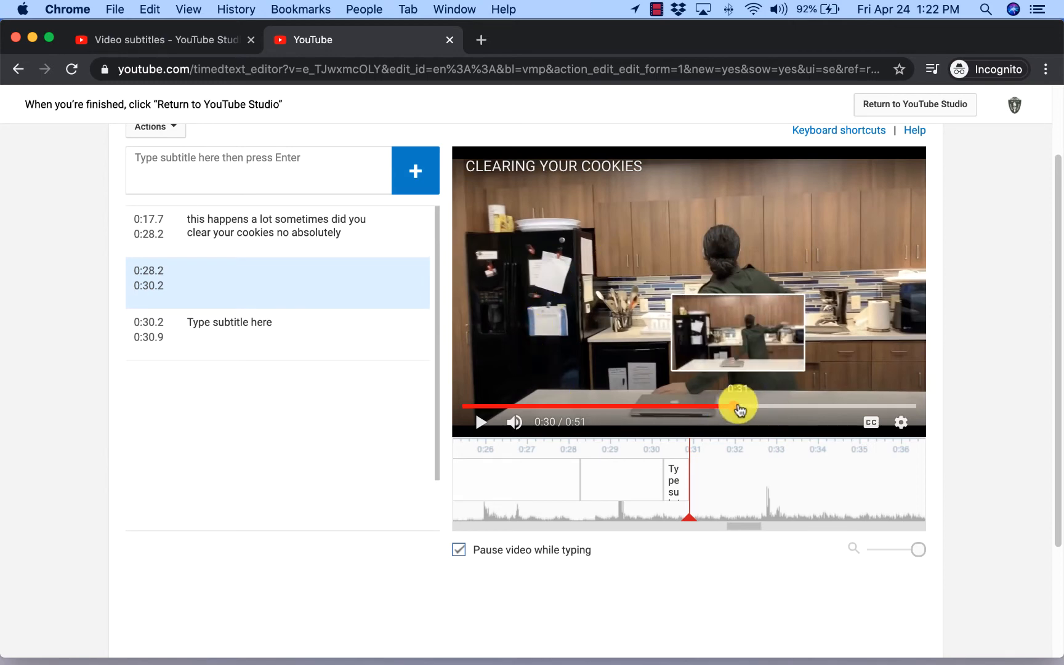
pyautogui.moveTo(737, 408)
pyautogui.mouseDown()
pyautogui.moveTo(637, 408)
pyautogui.moveTo(748, 407)
pyautogui.mouseUp()
pyautogui.click(477, 423)
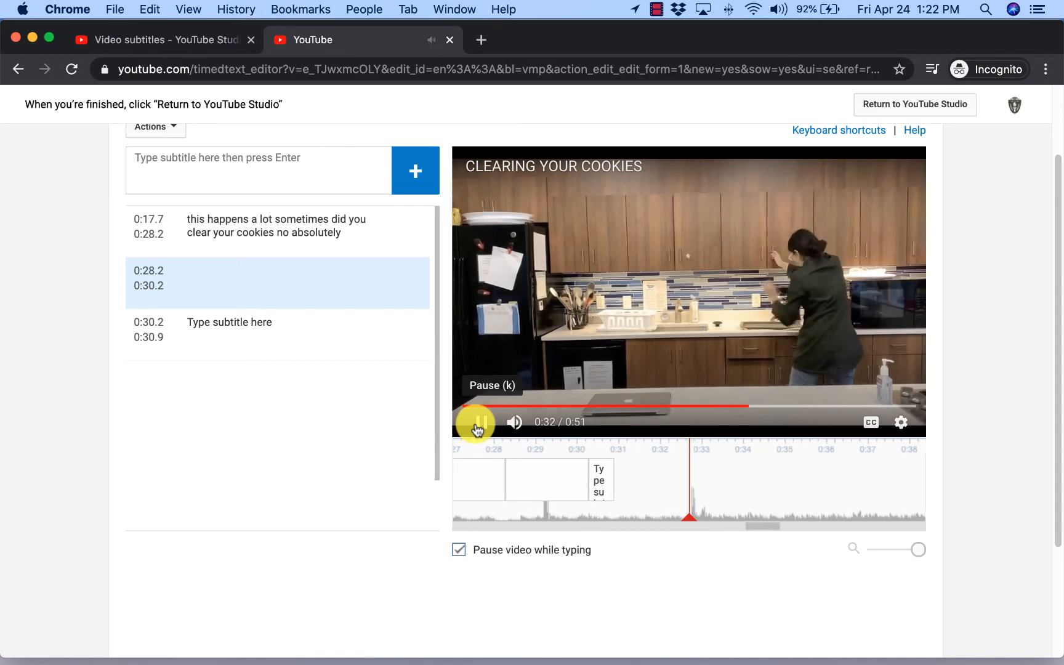
pyautogui.click(476, 423)
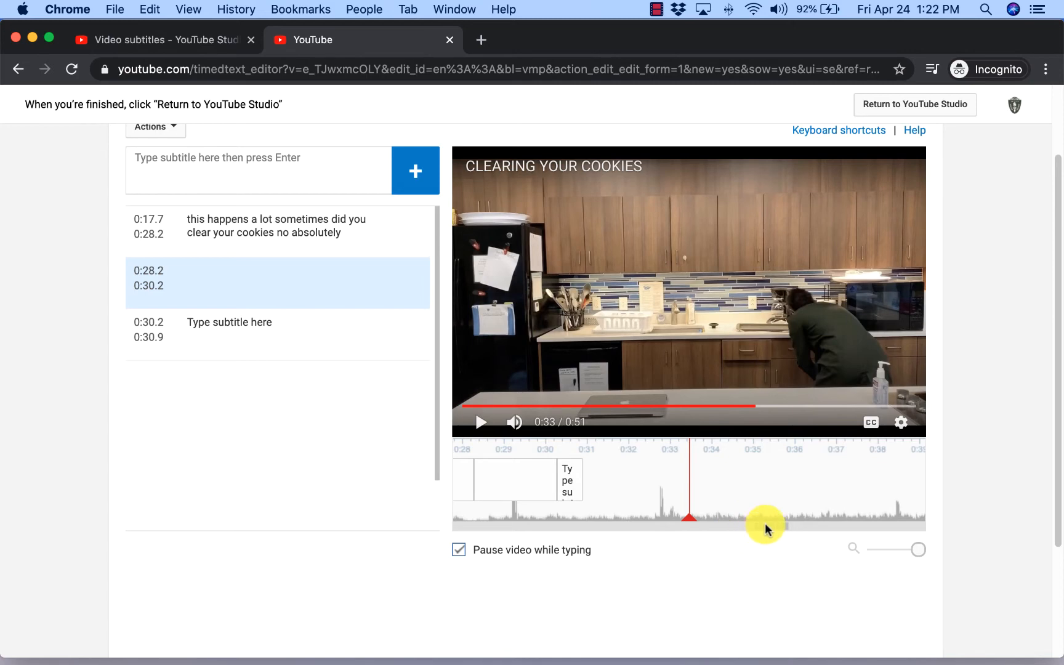
pyautogui.moveTo(767, 526); pyautogui.dragTo(533, 533)
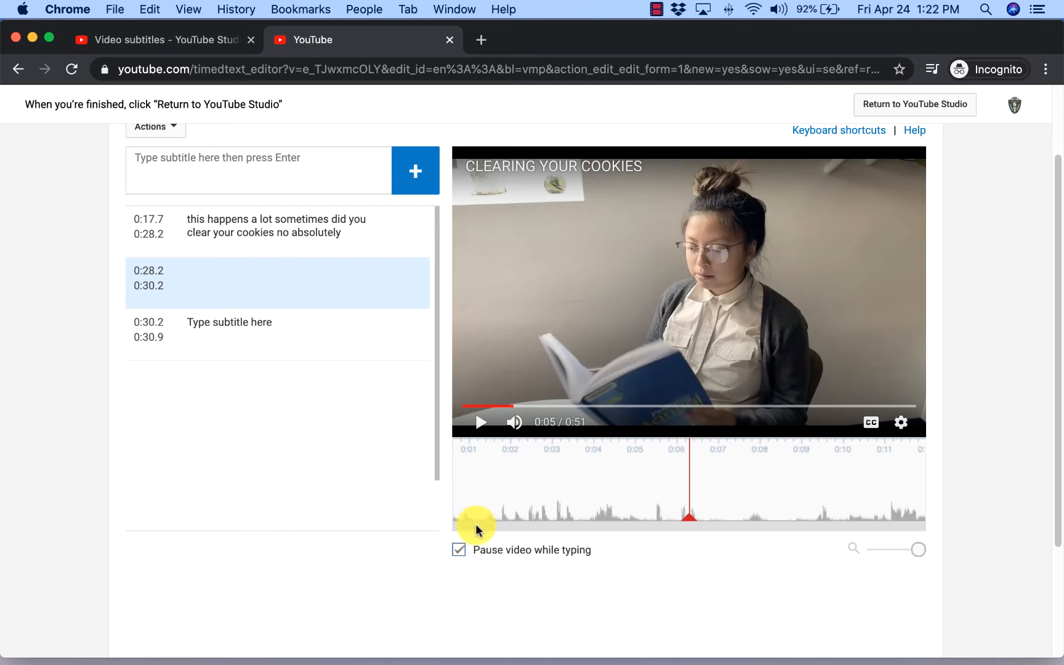
# Step: Retime the subtitle "this happens a lot sometimes did you clear your cookies no absolutely" to run from about 0:18.6 to 0:22.0, and shift it along the timeline
pyautogui.moveTo(475, 524); pyautogui.dragTo(643, 514)
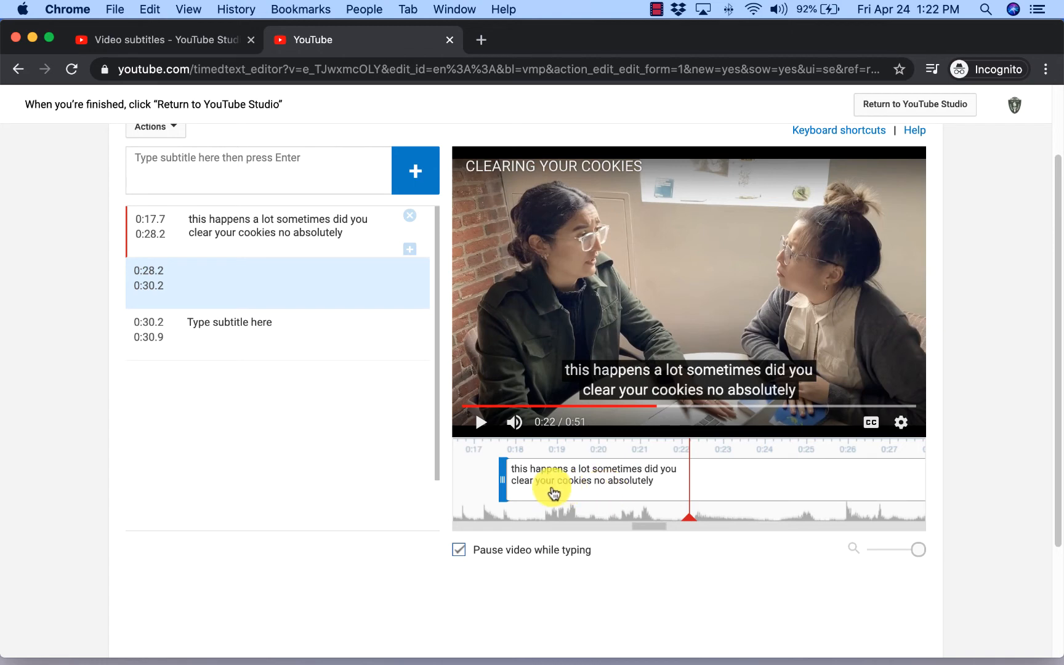
pyautogui.moveTo(501, 480); pyautogui.dragTo(585, 476)
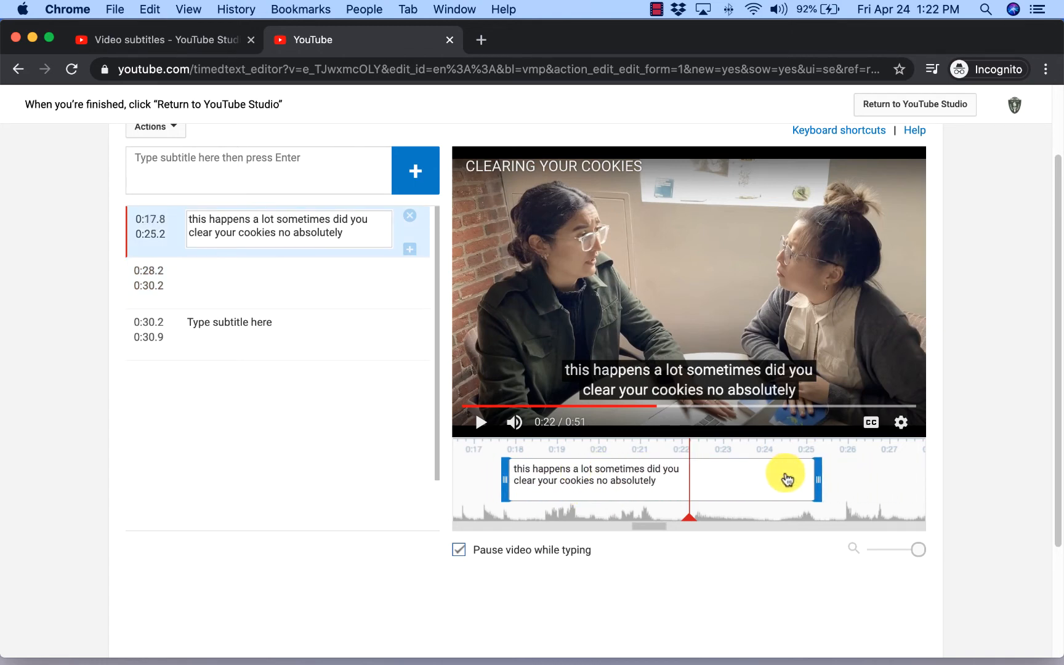
pyautogui.moveTo(817, 477); pyautogui.dragTo(714, 476)
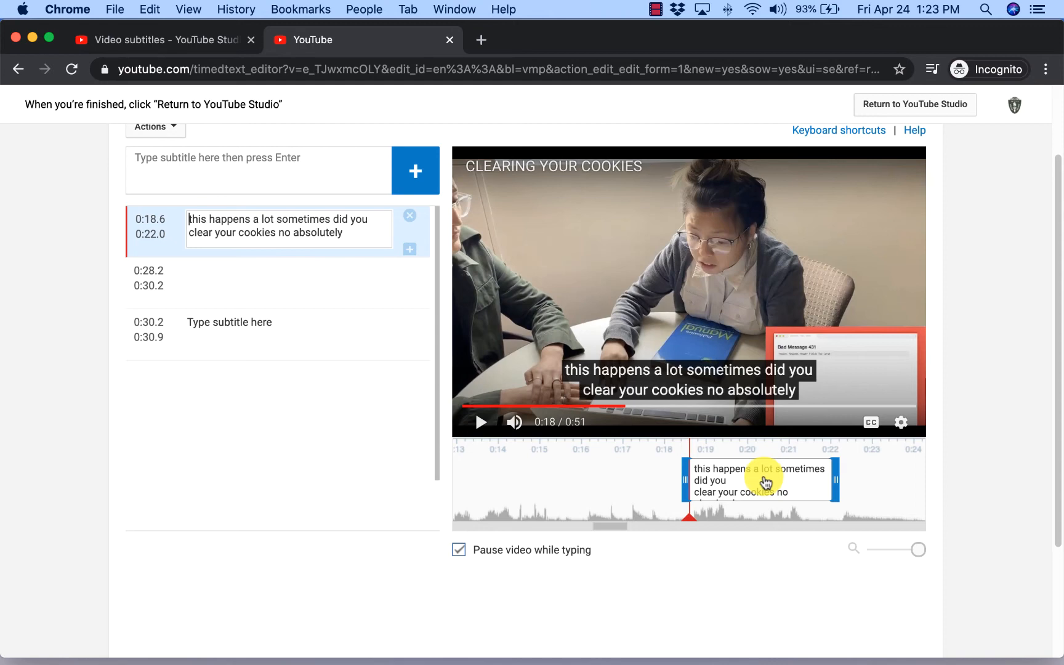
pyautogui.moveTo(765, 483); pyautogui.dragTo(823, 388)
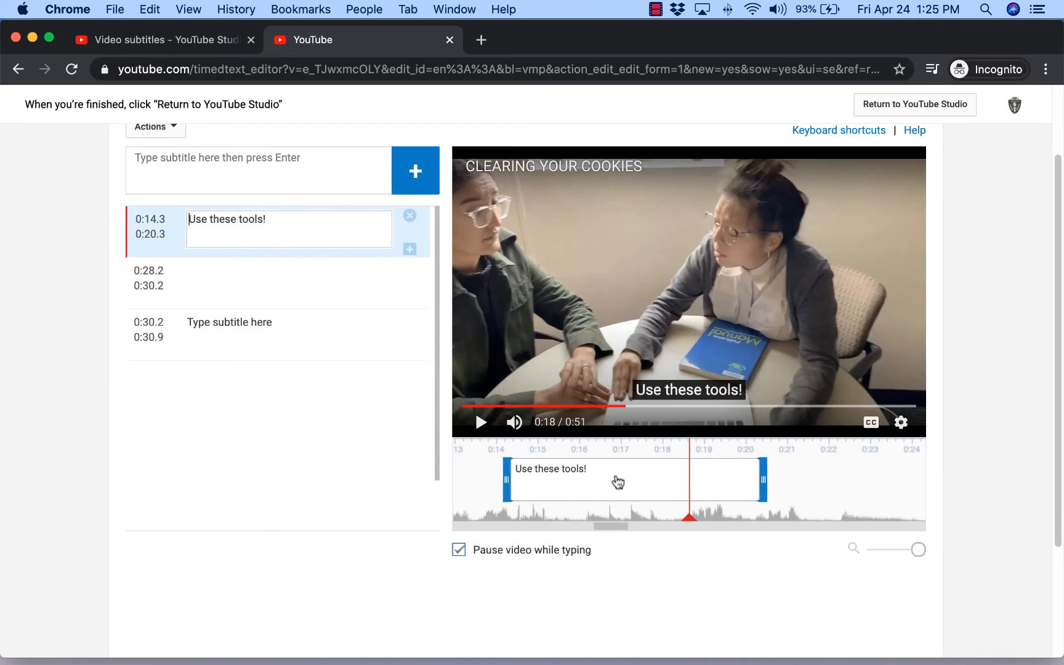
# Step: Move the "Use these tools!" subtitle along the timeline and adjust its start and end times
pyautogui.moveTo(615, 482); pyautogui.dragTo(659, 477)
pyautogui.moveTo(565, 472); pyautogui.dragTo(628, 473)
pyautogui.moveTo(814, 476); pyautogui.dragTo(763, 474)
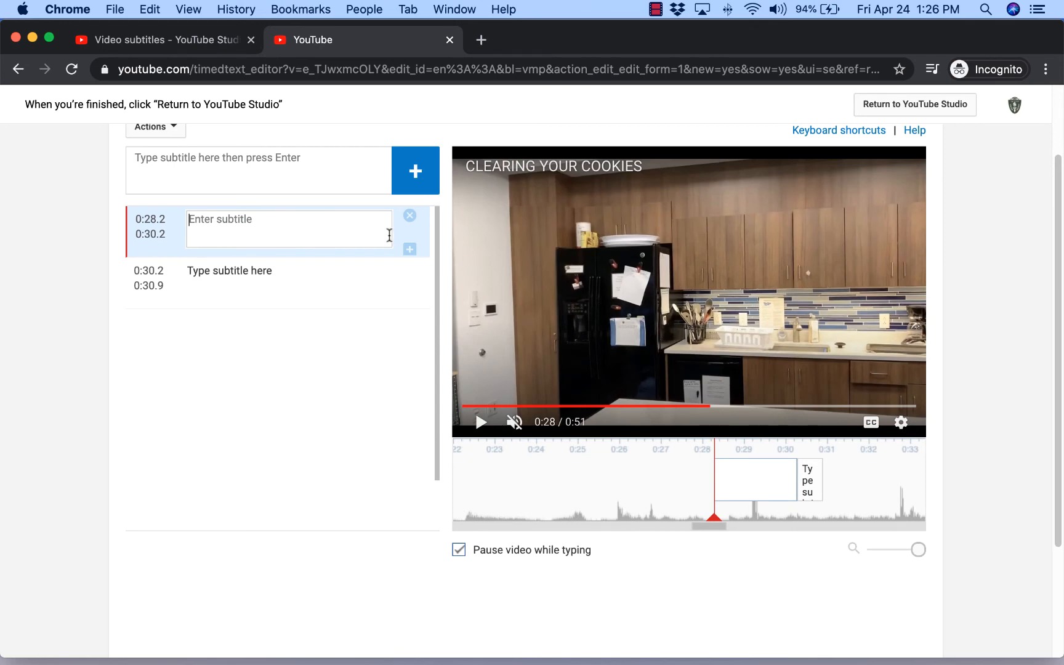
# Step: Fill the blank subtitle starting at 0:28.2 with "[MUSIC PLAYING]"
pyautogui.write('[MUS')
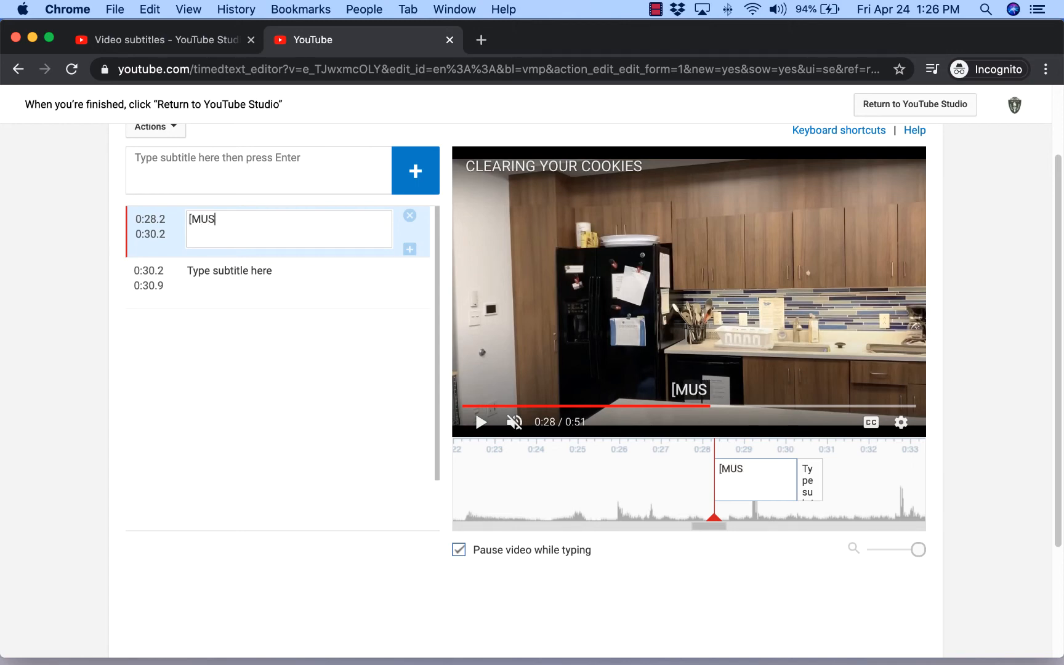
pyautogui.write('ICPL')
pyautogui.press('BackSpace')
pyautogui.press('BackSpace')
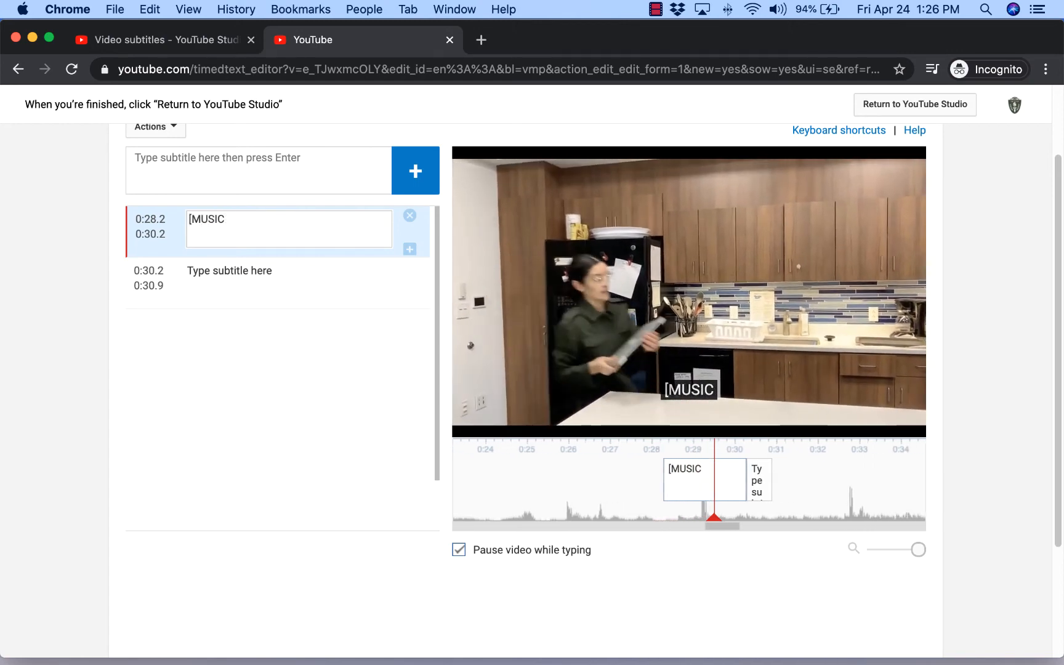
pyautogui.write('P')
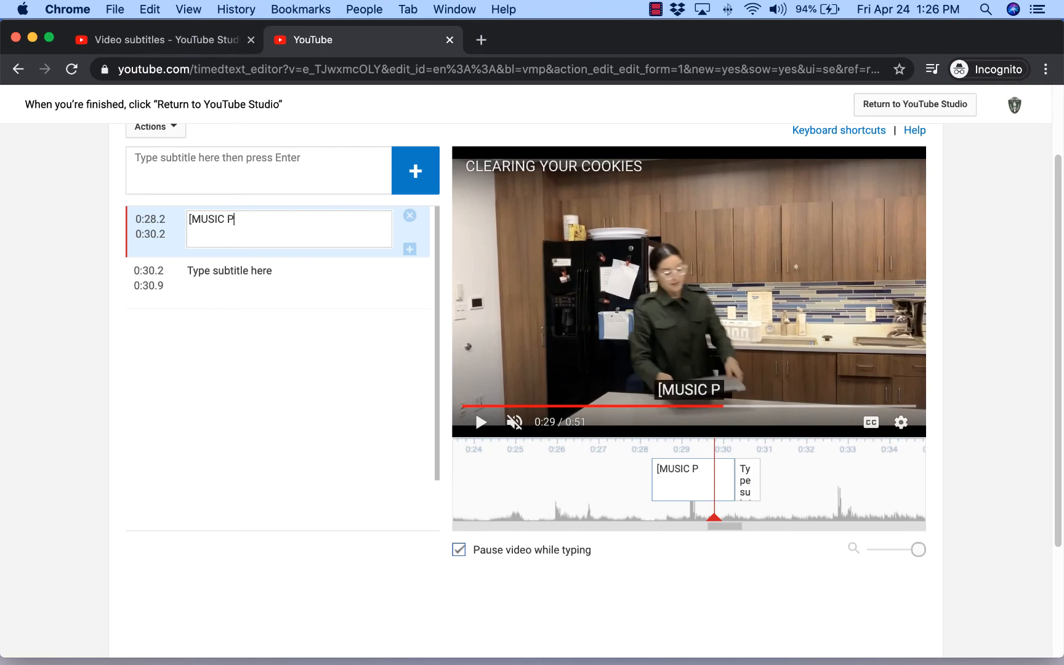
pyautogui.write('LAYIN')
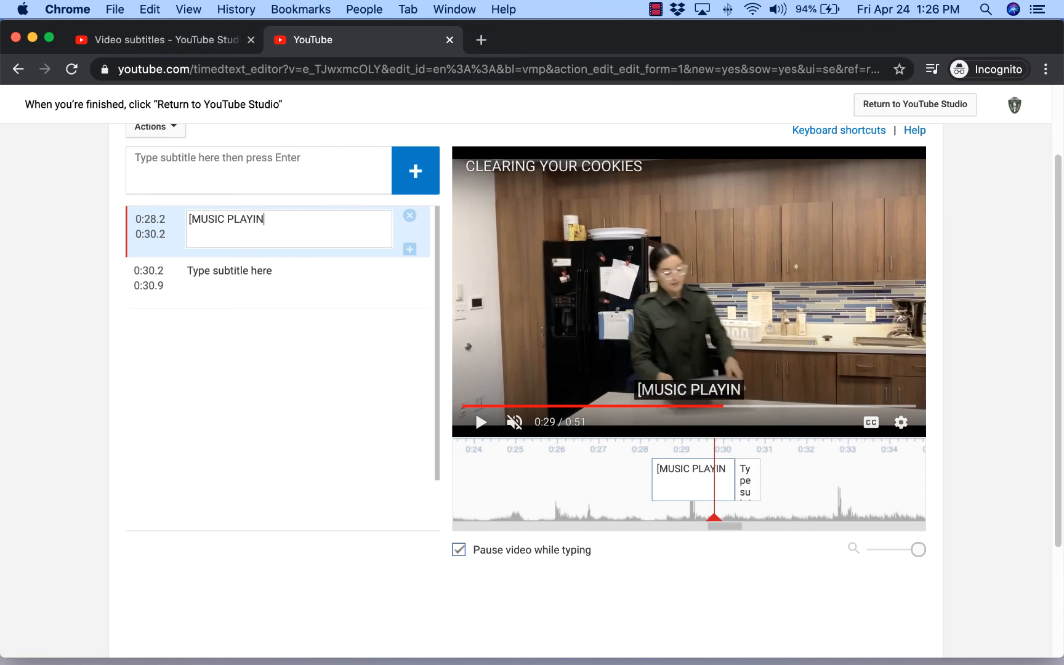
pyautogui.write('G]')
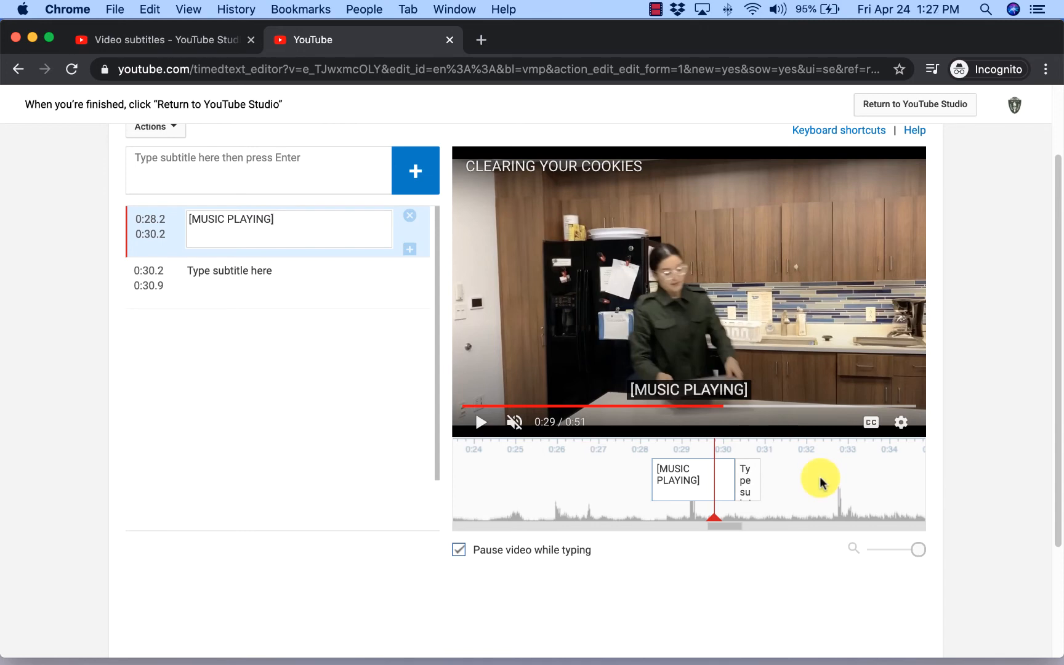
# Step: Play the video on to about 0:36 and add a new subtitle there reading "Typing typing typing typing"
pyautogui.click(915, 554)
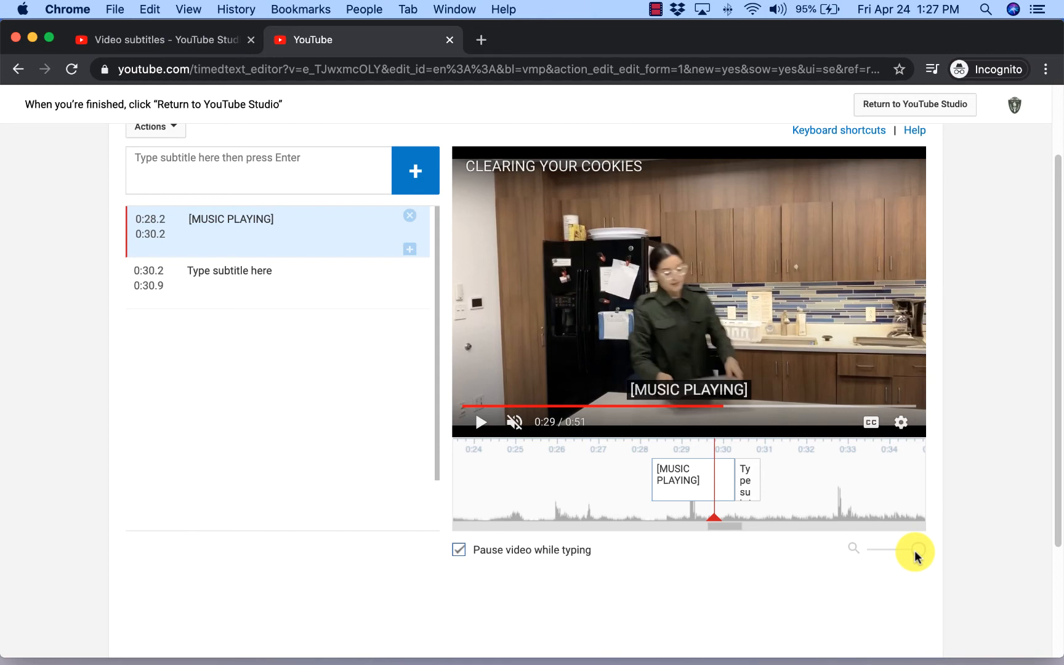
pyautogui.moveTo(916, 554)
pyautogui.mouseDown()
pyautogui.moveTo(871, 553)
pyautogui.moveTo(898, 548)
pyautogui.mouseUp()
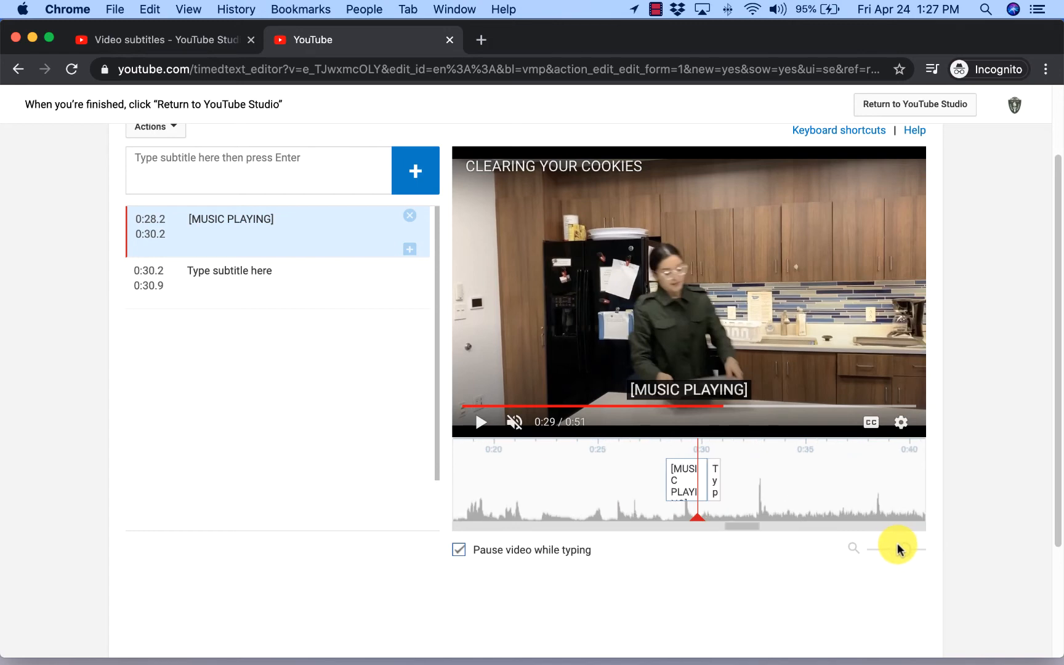
pyautogui.moveTo(898, 548); pyautogui.dragTo(872, 559)
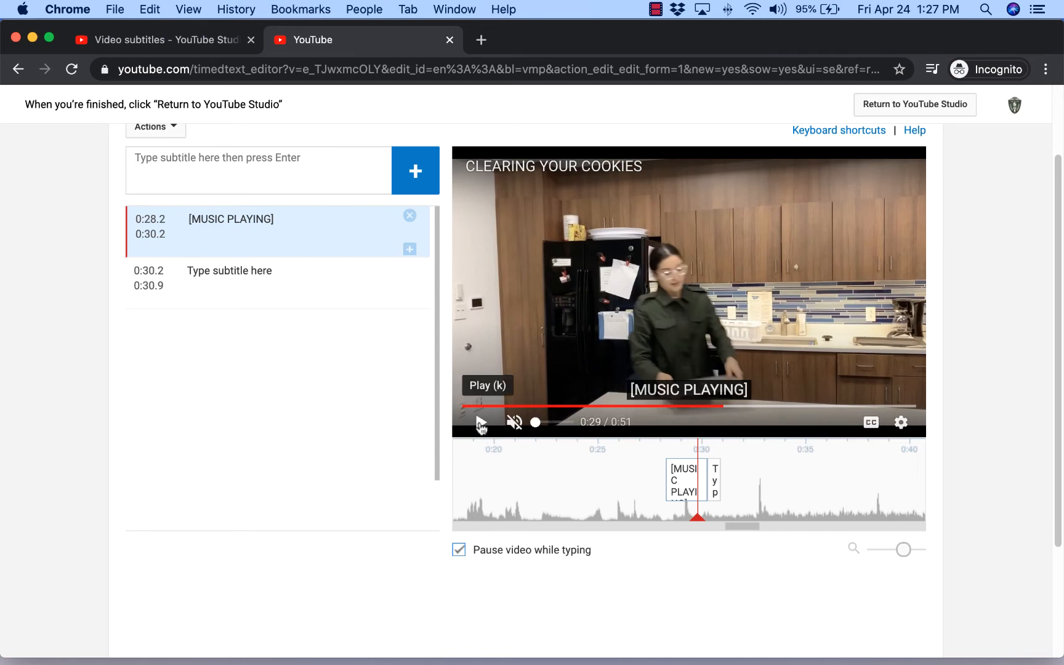
pyautogui.click(481, 423)
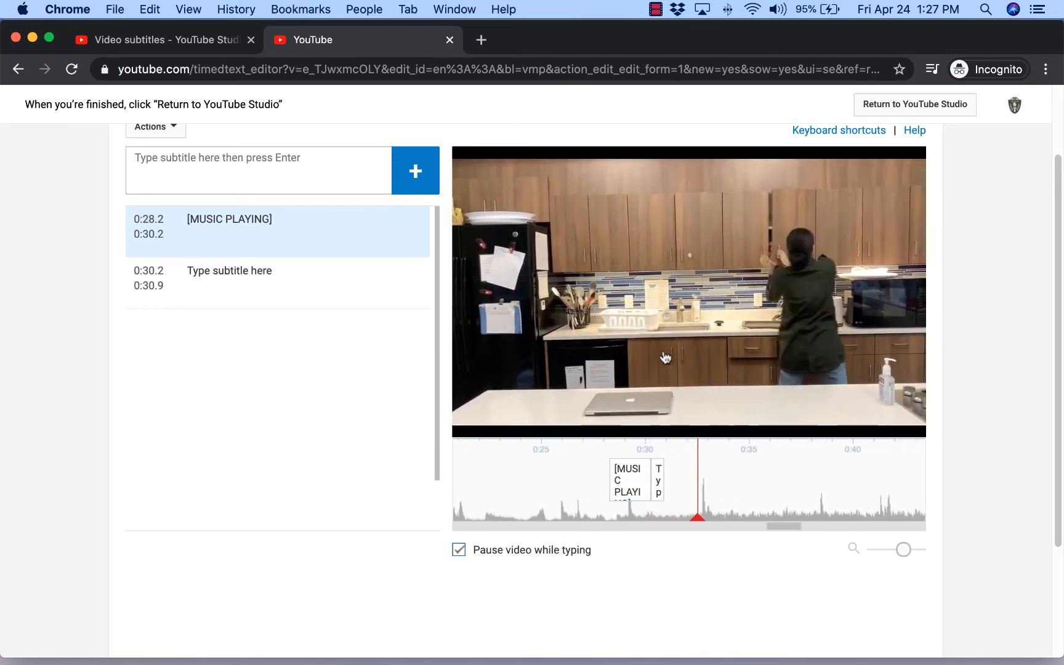
pyautogui.click(264, 161)
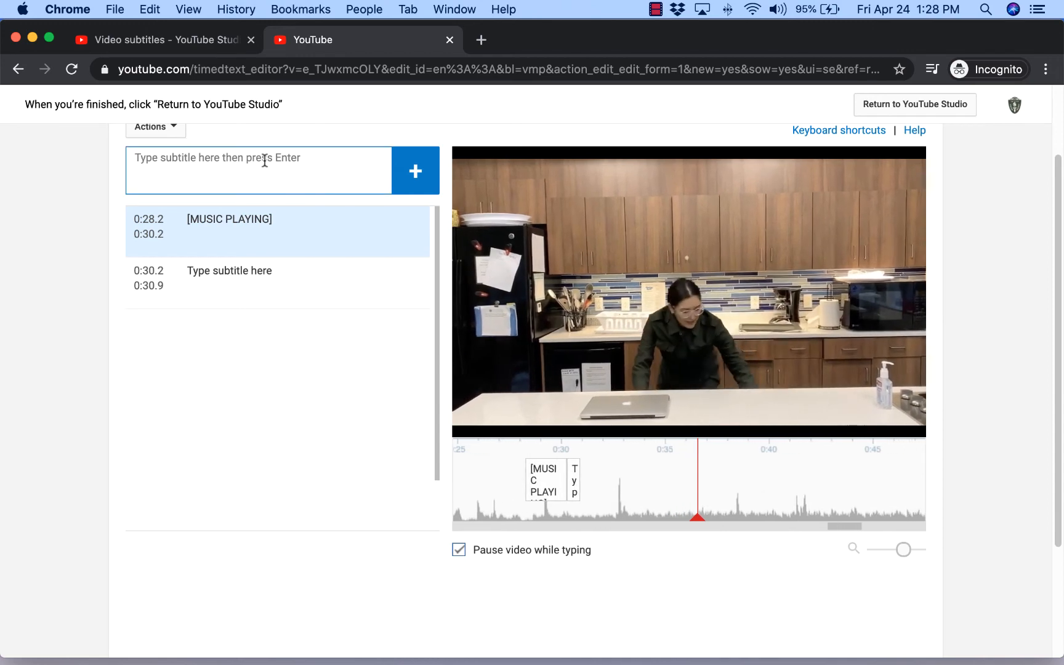
pyautogui.write('Typi')
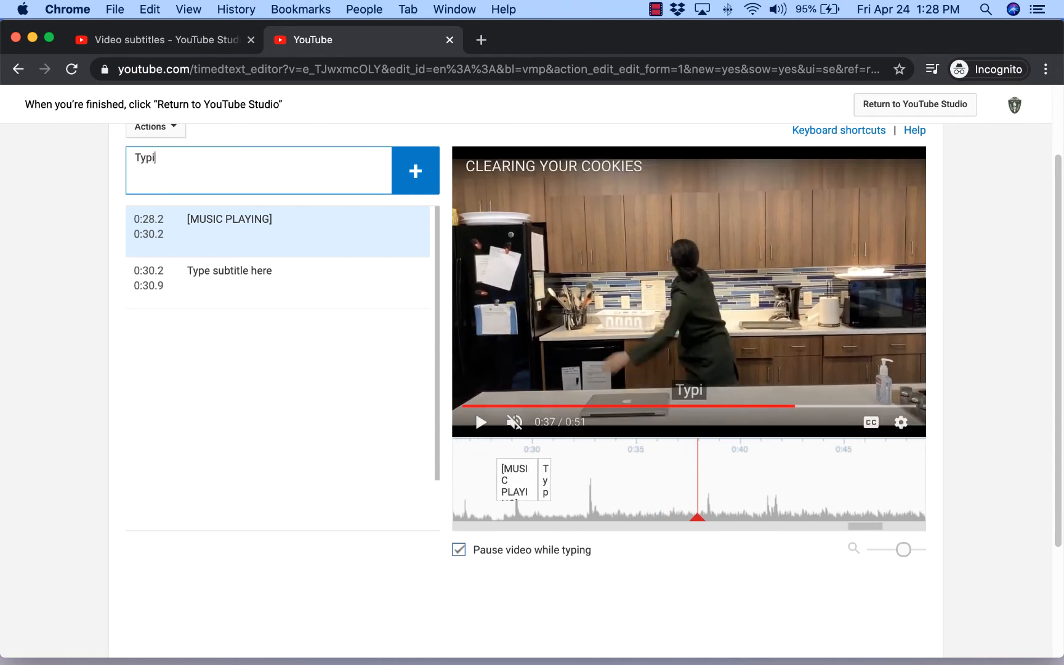
pyautogui.write('ng typing typing typing')
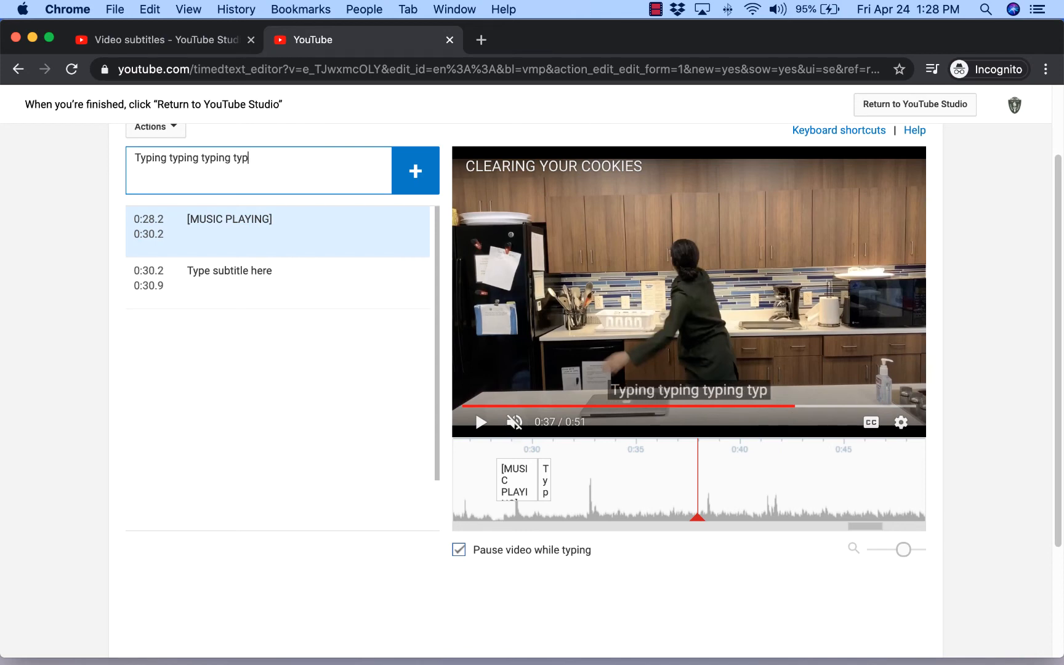
pyautogui.click(421, 165)
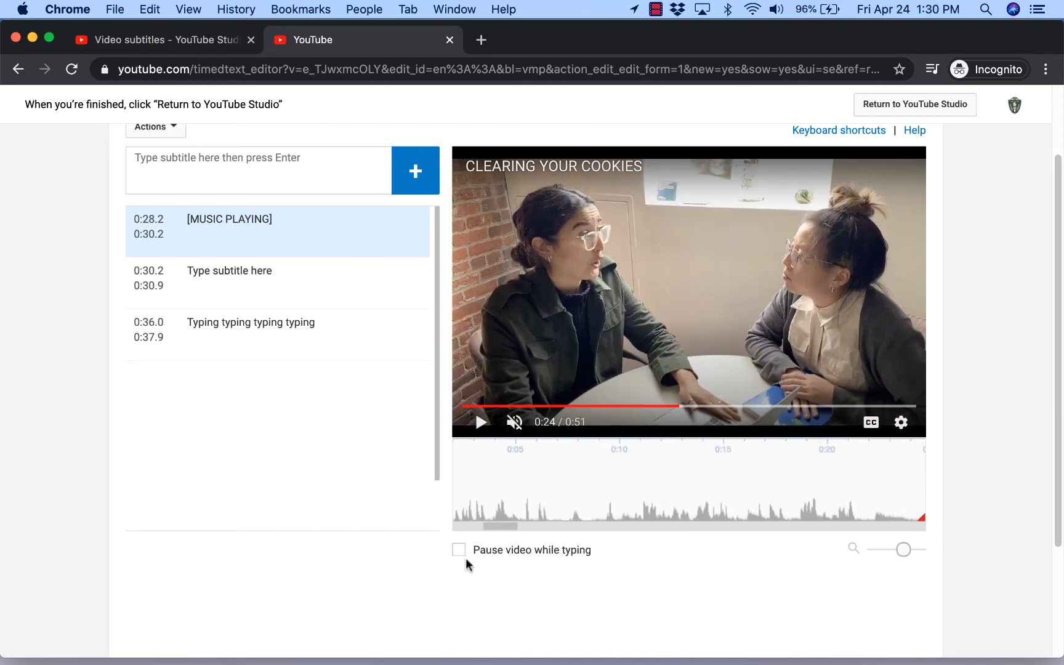
# Step: Play the video from about 0:24 and enter the new subtitle text "The video will keep playing!" while it runs
pyautogui.click(481, 423)
pyautogui.scroll(3, 395, 425)
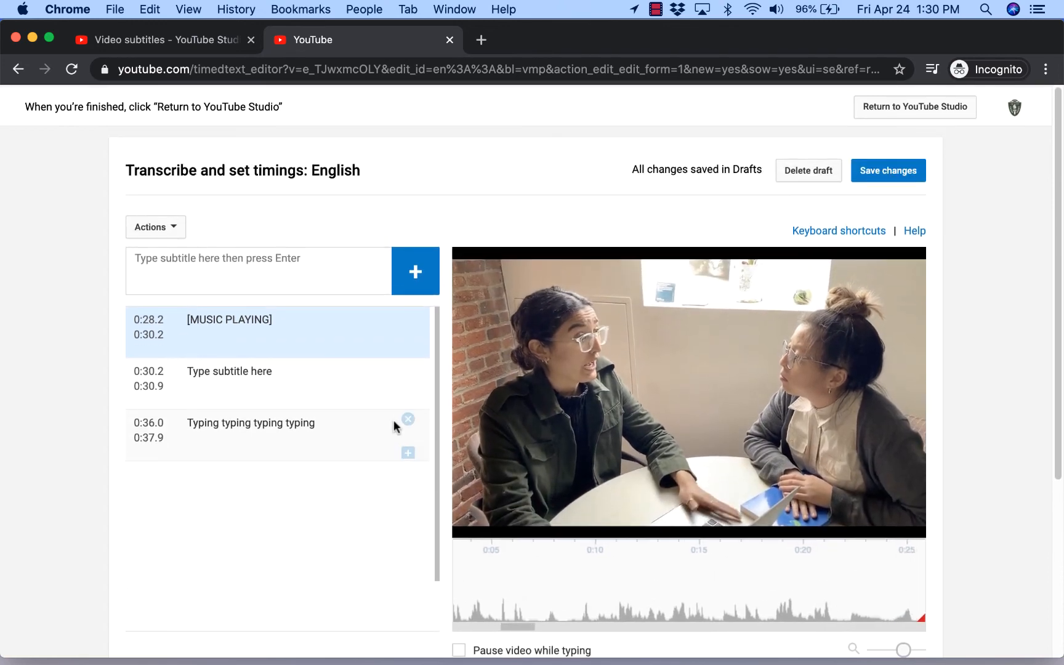
pyautogui.click(318, 261)
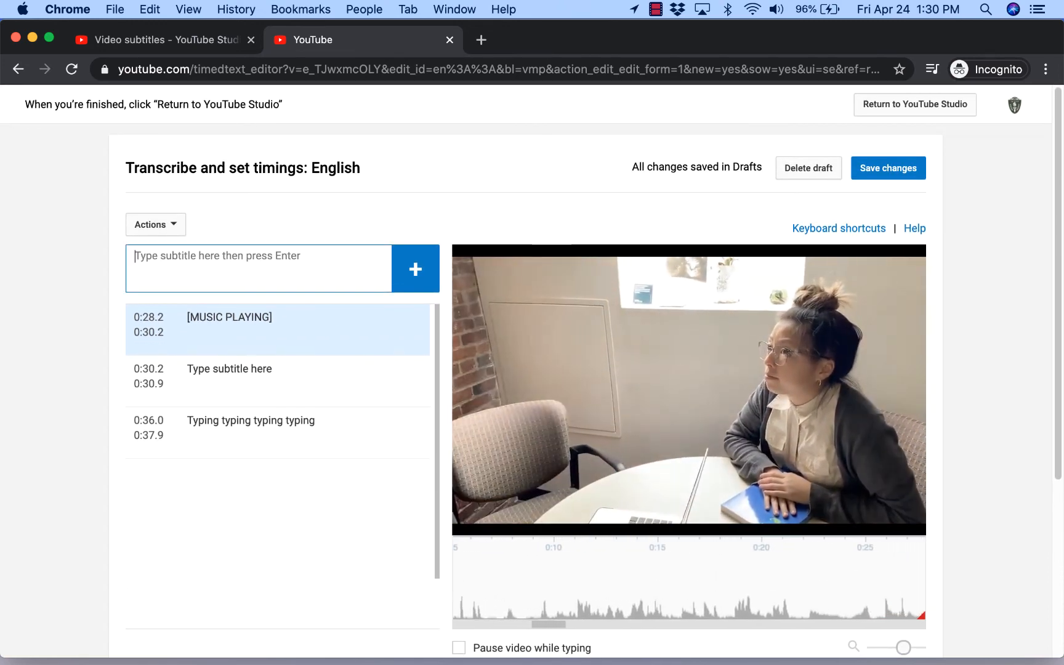
pyautogui.write('The video will keep pl')
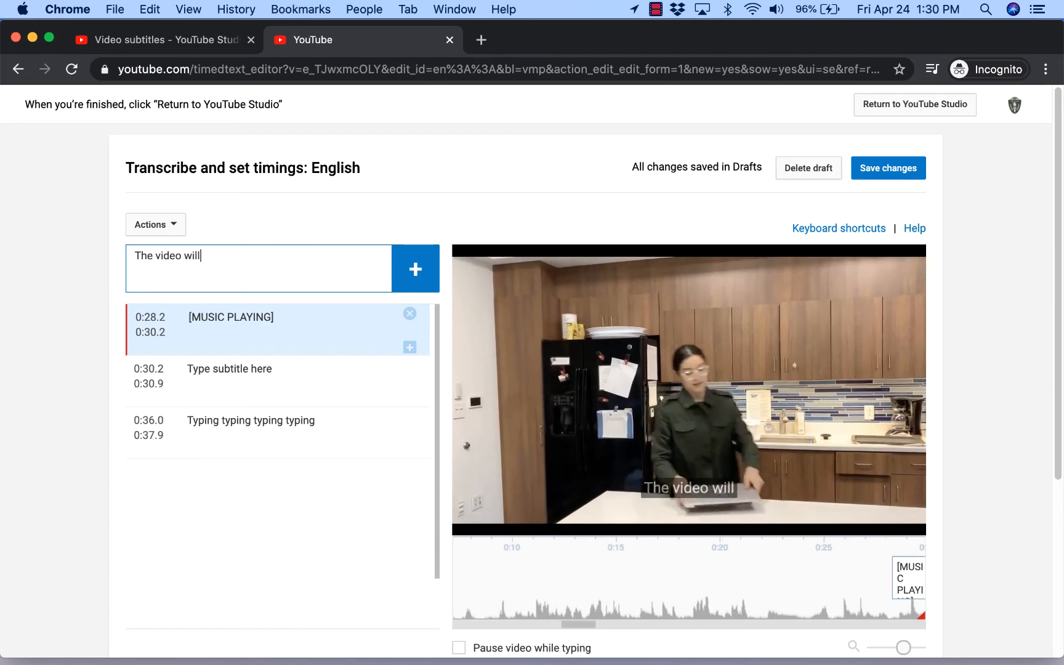
pyautogui.write('aying!')
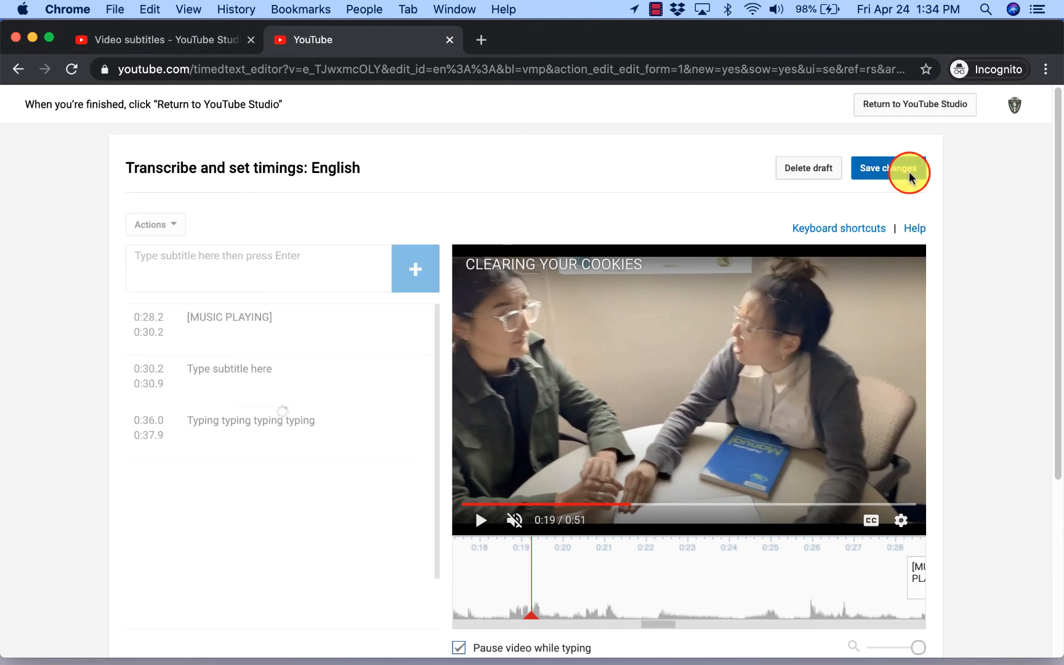
# Step: Save the subtitle changes, publish them over the existing English subtitles, and return to YouTube Studio
pyautogui.click(910, 175)
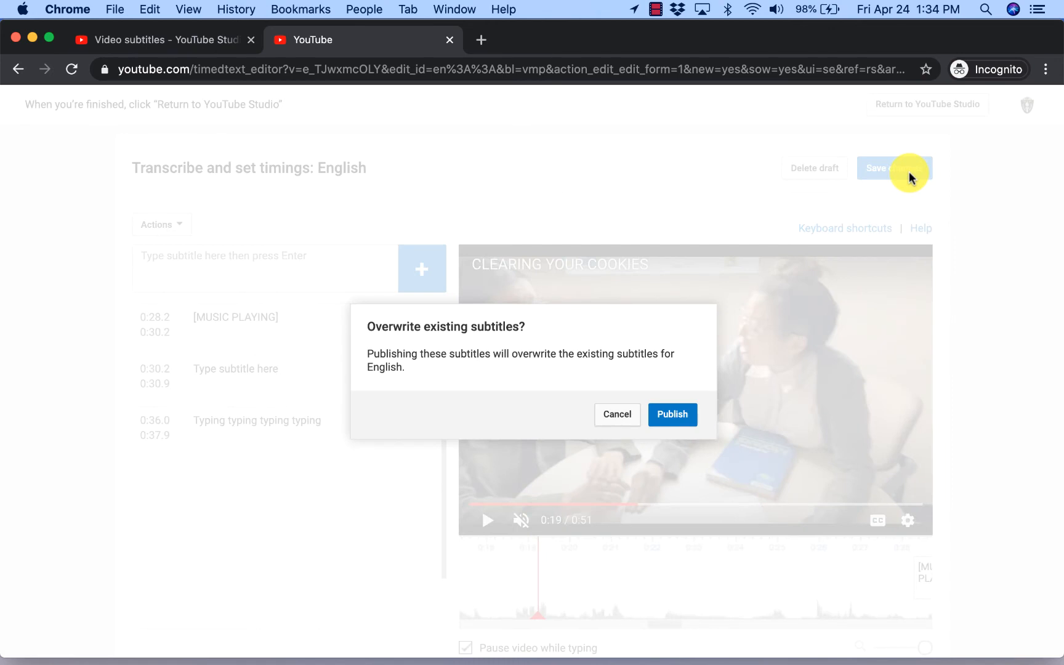
pyautogui.click(670, 415)
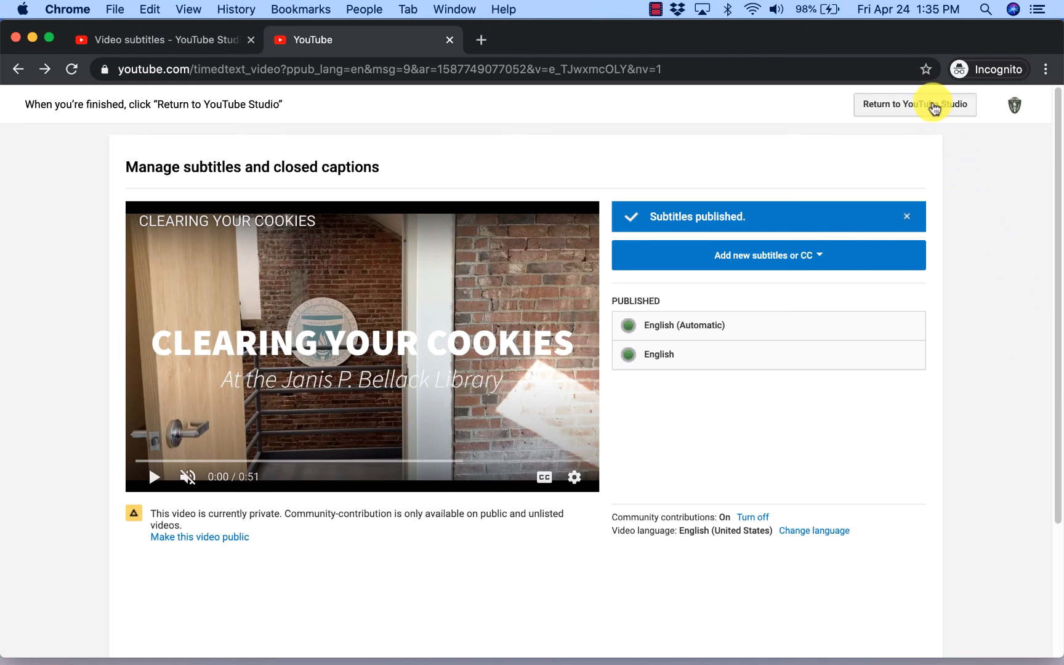
pyautogui.click(934, 106)
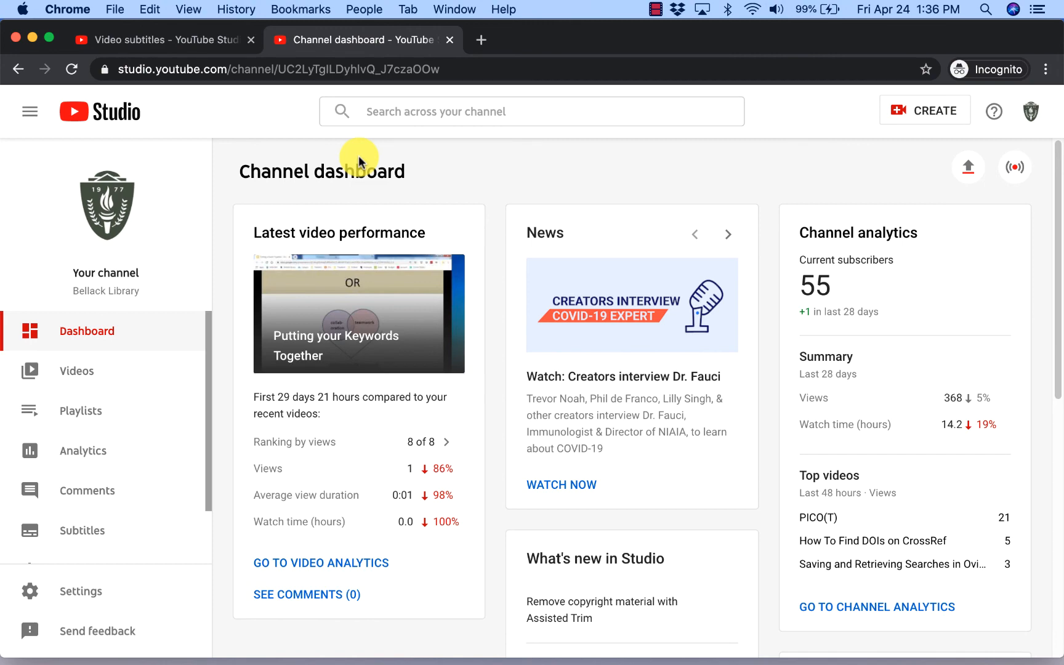
# Step: Show the channel's uploaded videos and open the visibility options of the CLEARING YOUR COOKIES video
pyautogui.click(111, 370)
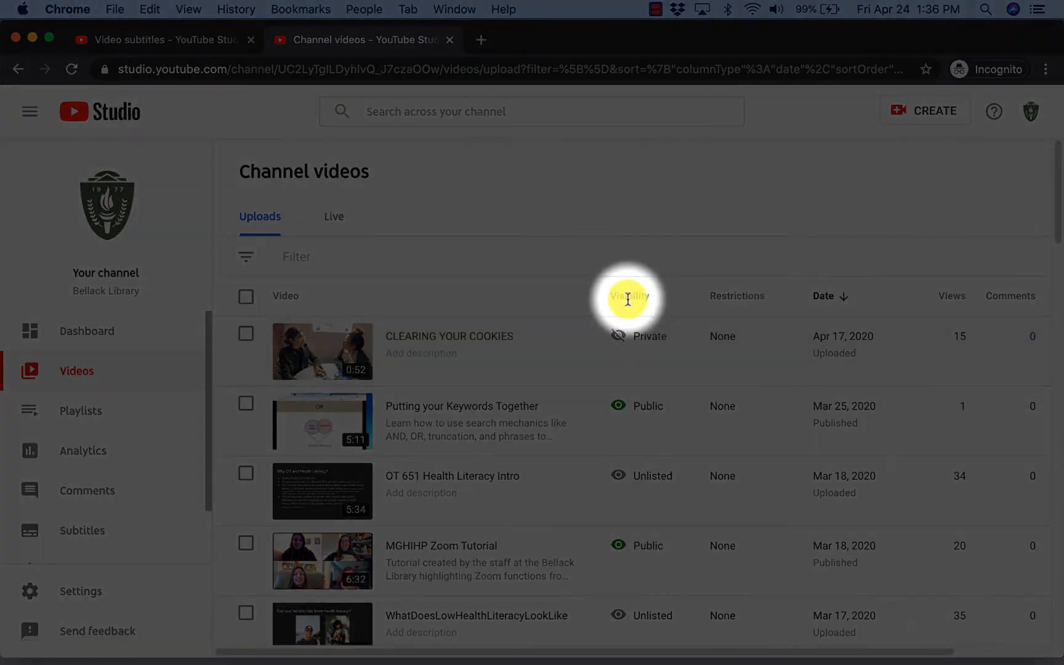
pyautogui.moveTo(627, 297)
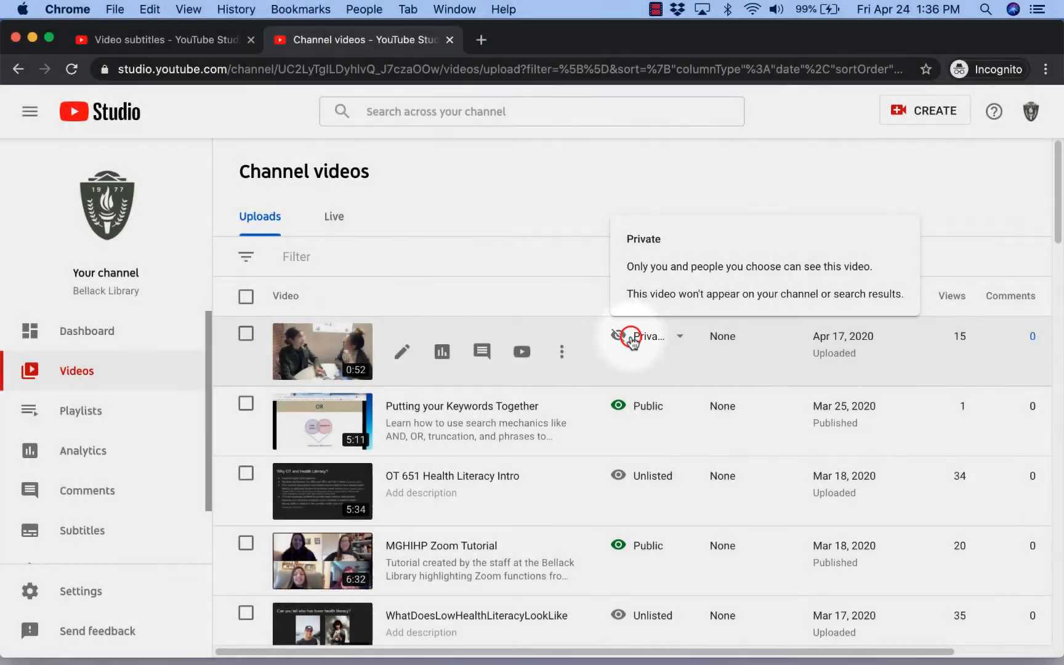
pyautogui.click(631, 337)
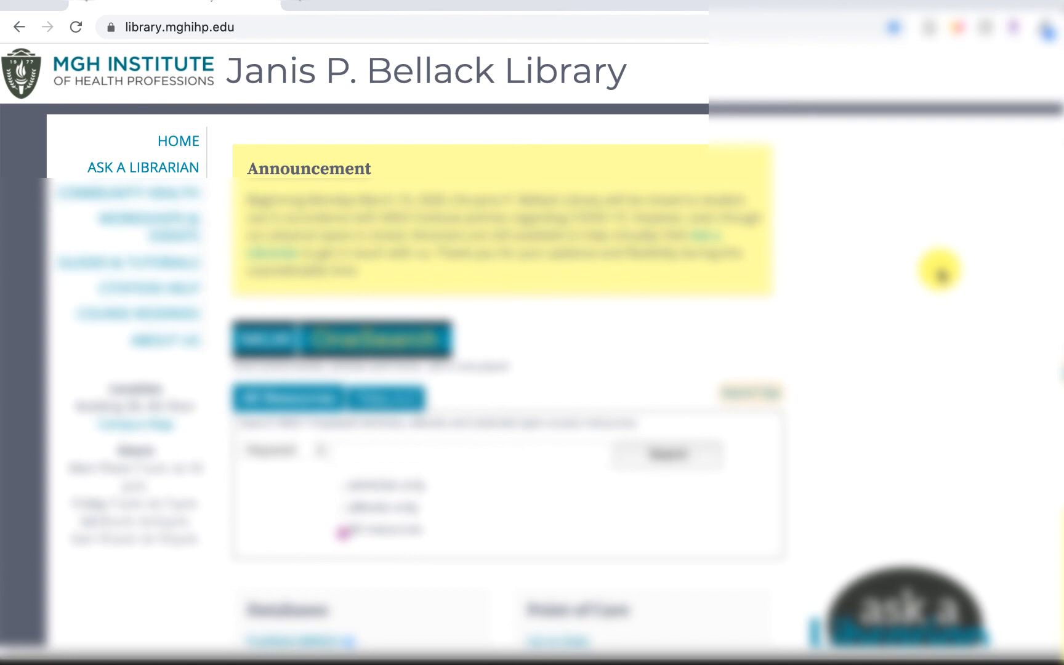
# Step: On the Janis P. Bellack Library website, open the Ask a Librarian page and view its contact form
pyautogui.scroll(-3, 940, 273)
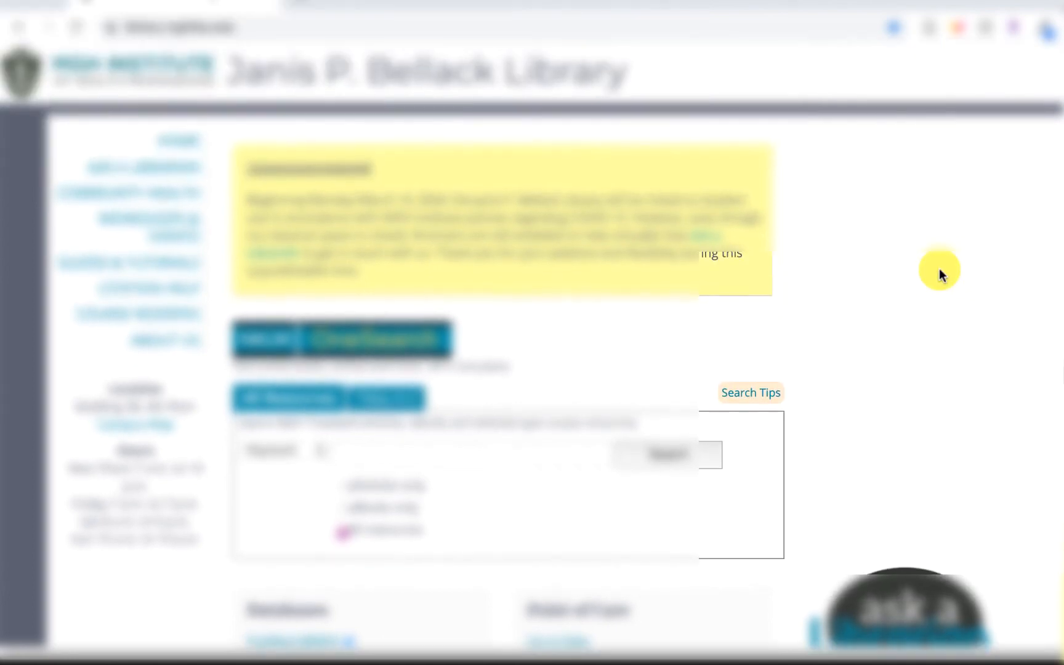
pyautogui.scroll(-3, 941, 273)
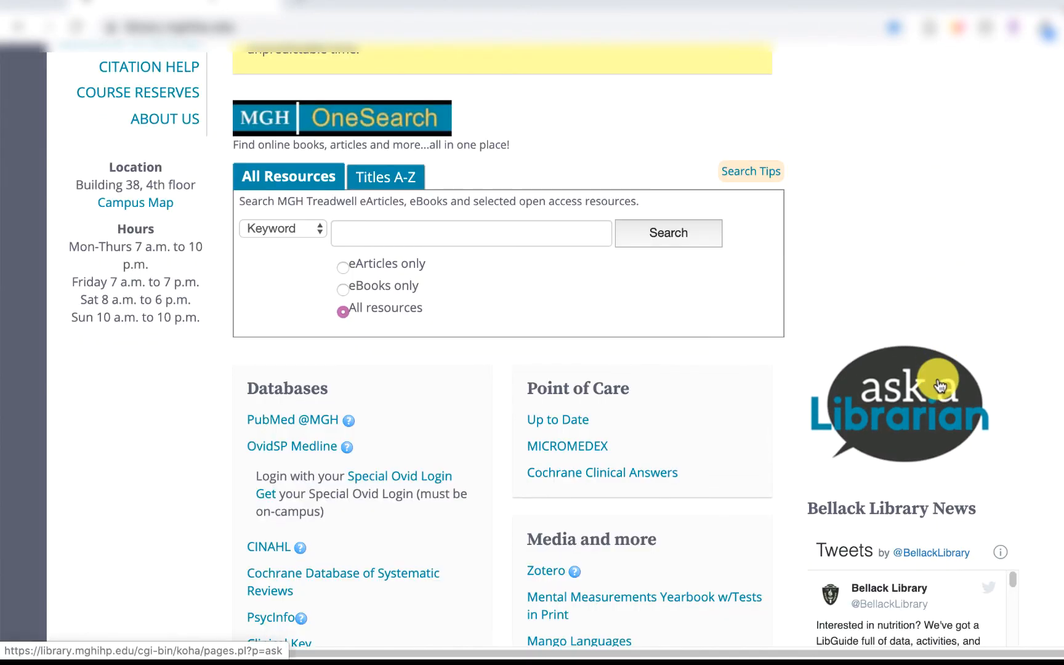
pyautogui.click(940, 385)
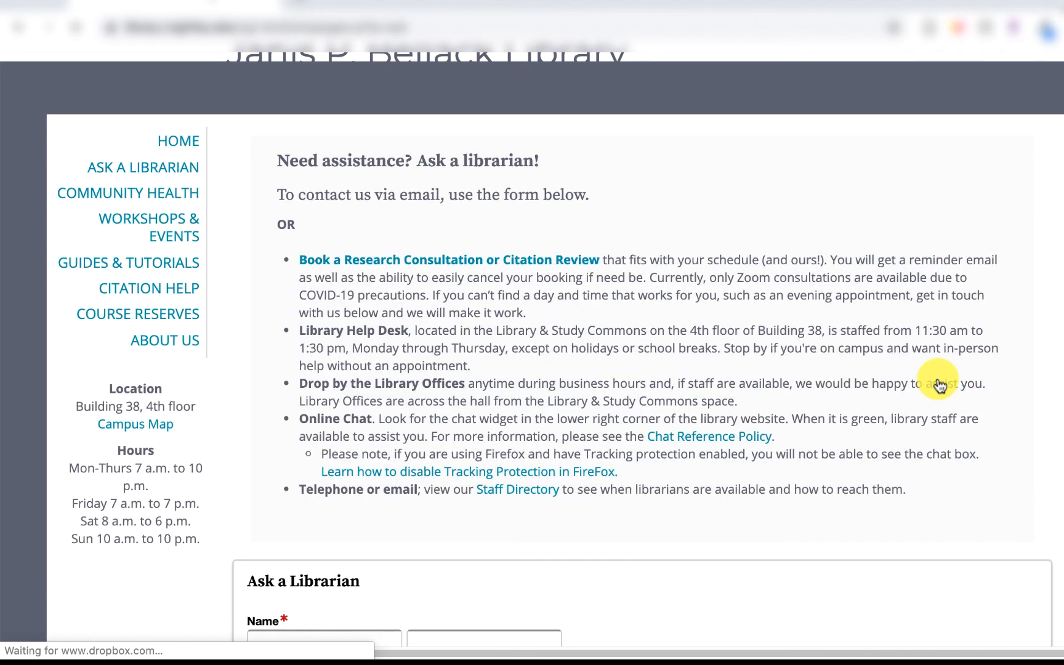
pyautogui.scroll(-10, 941, 385)
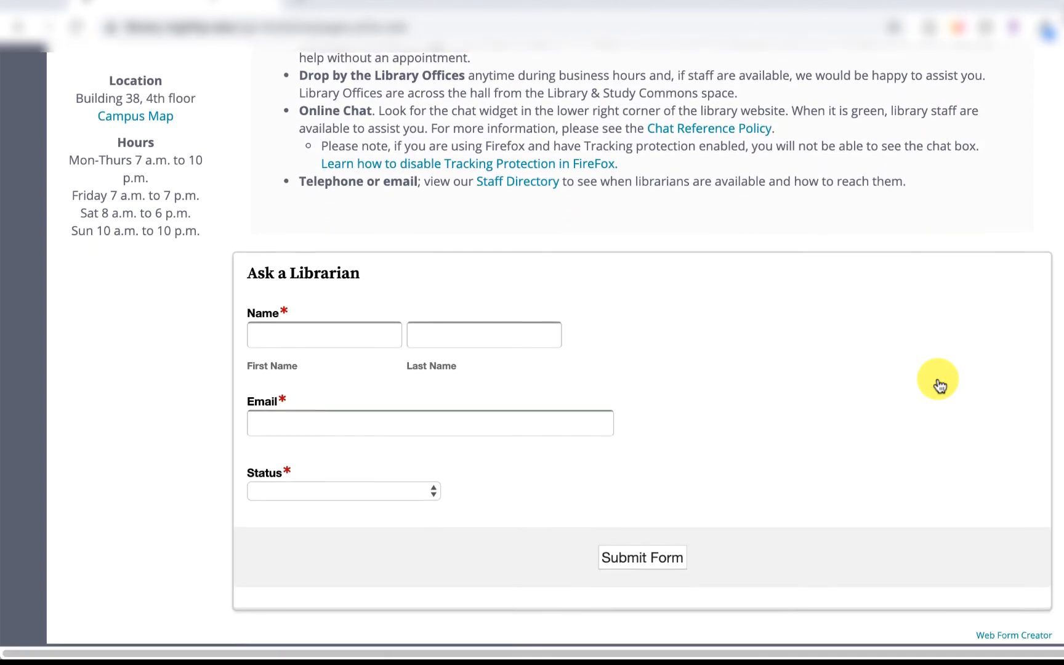